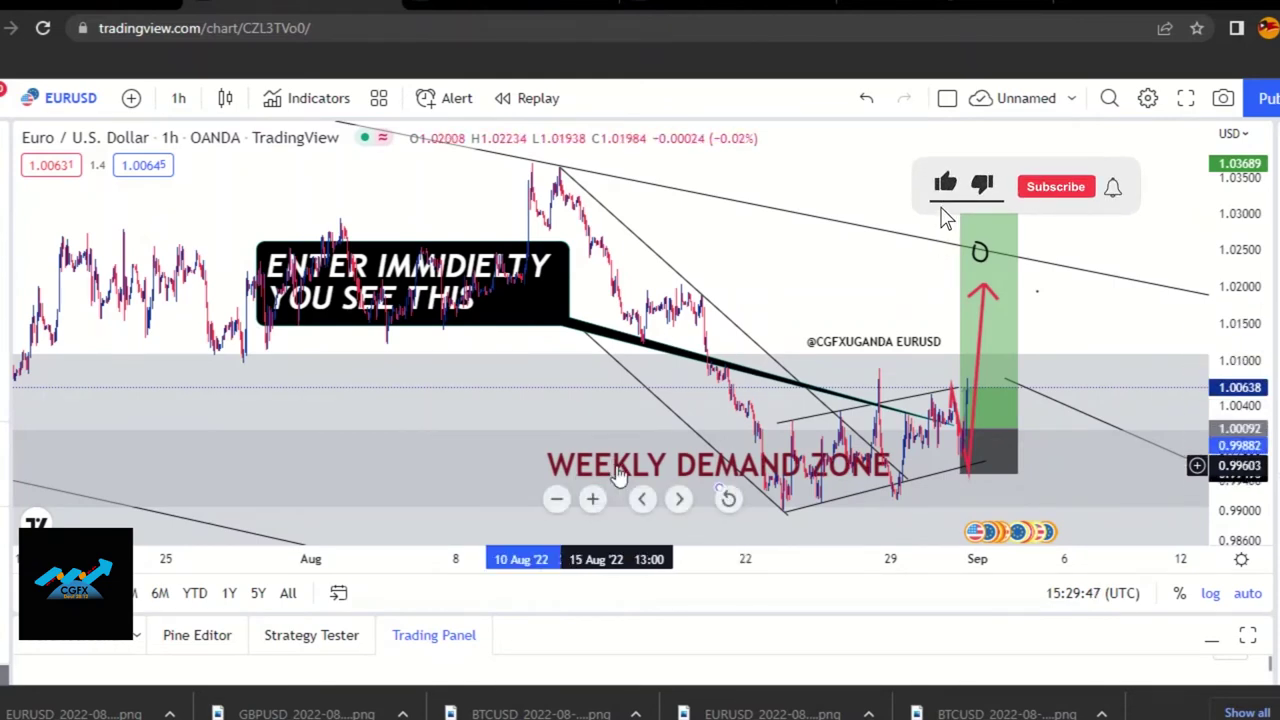
# Move the WEEKLY DEMAND ZONE label further left, clear of the price swings in the late-August channel.
pyautogui.click(499, 474)
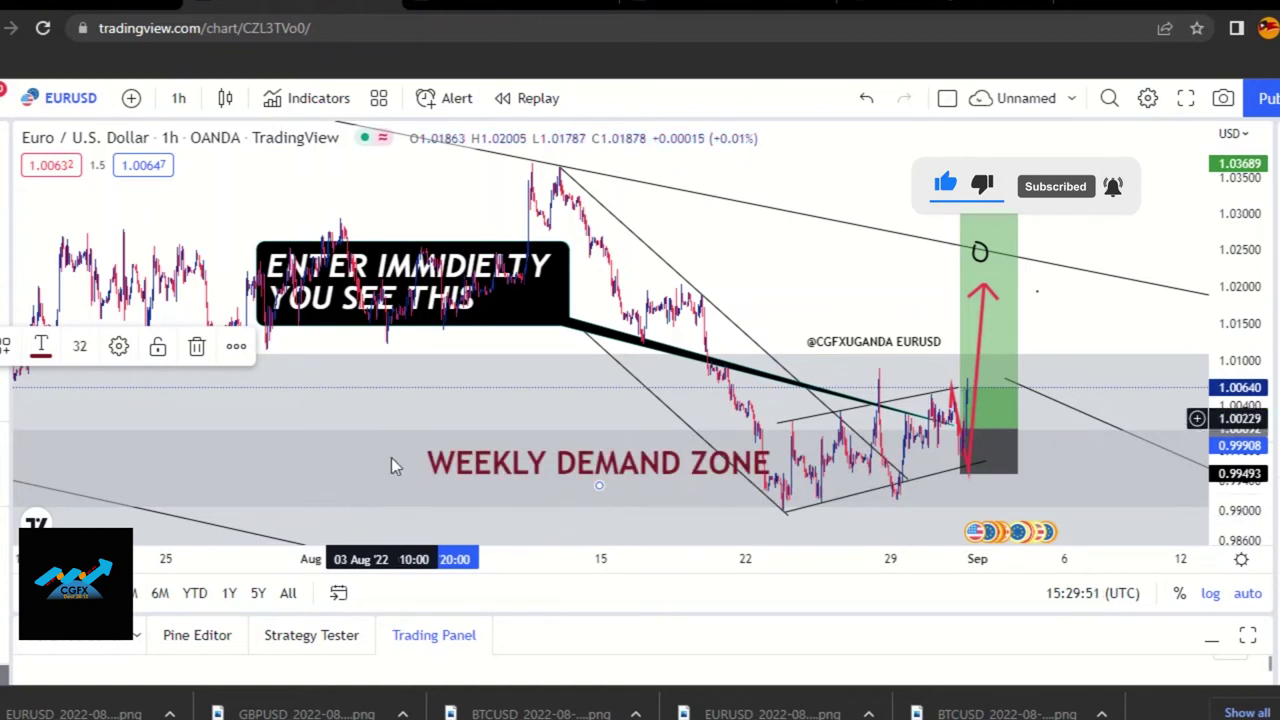
pyautogui.moveTo(831, 277); pyautogui.dragTo(608, 206)
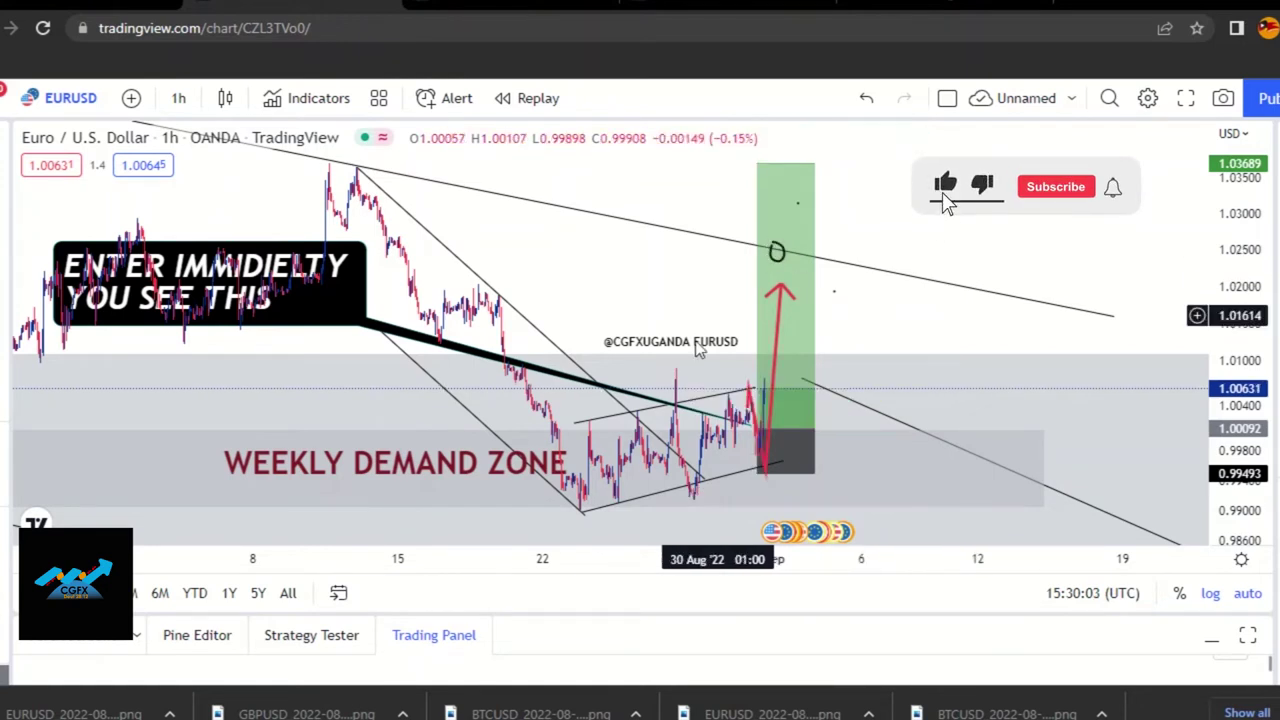
# Set the line thickness of both the upper and lower trendlines of the late-August rising channel to 2px.
pyautogui.click(606, 423)
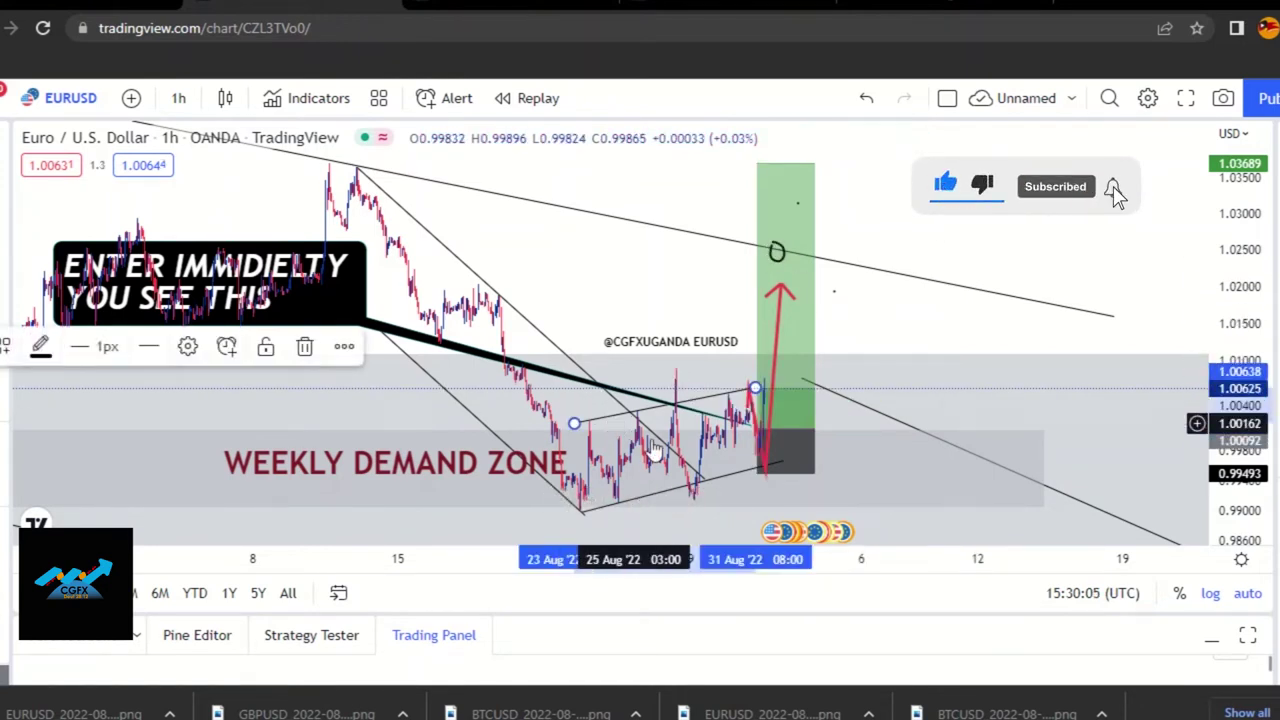
pyautogui.click(74, 352)
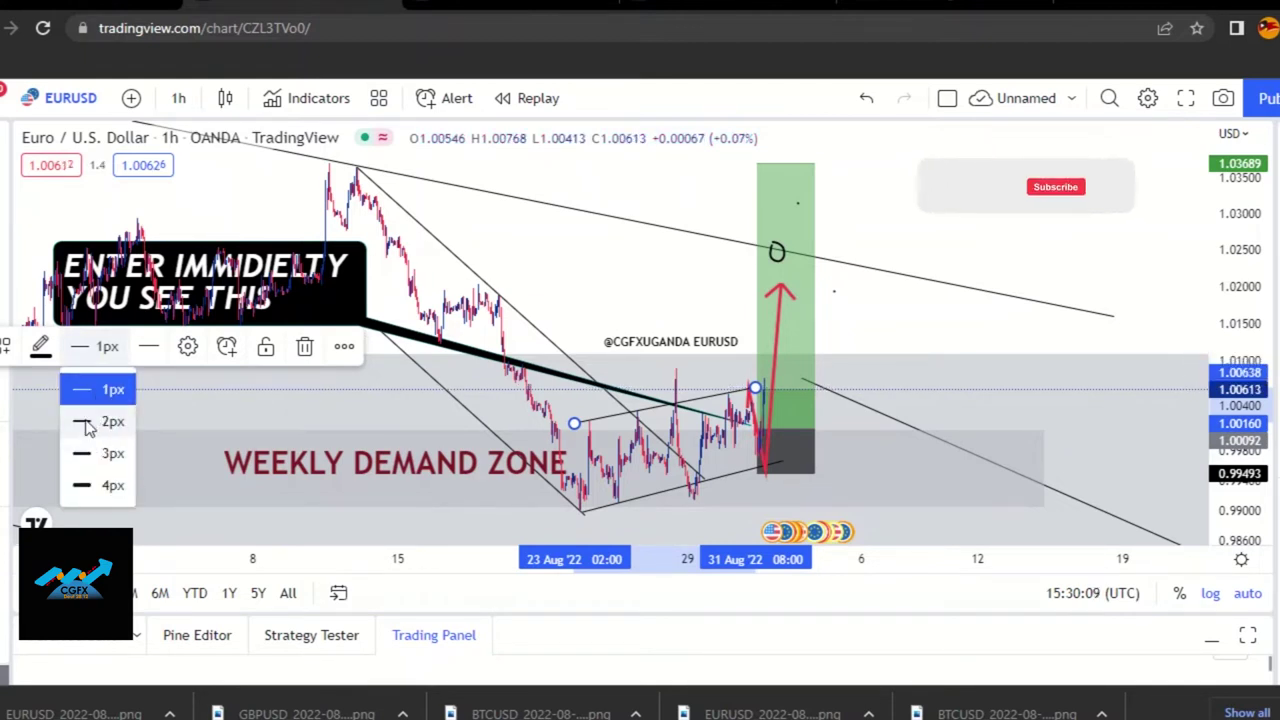
pyautogui.click(100, 421)
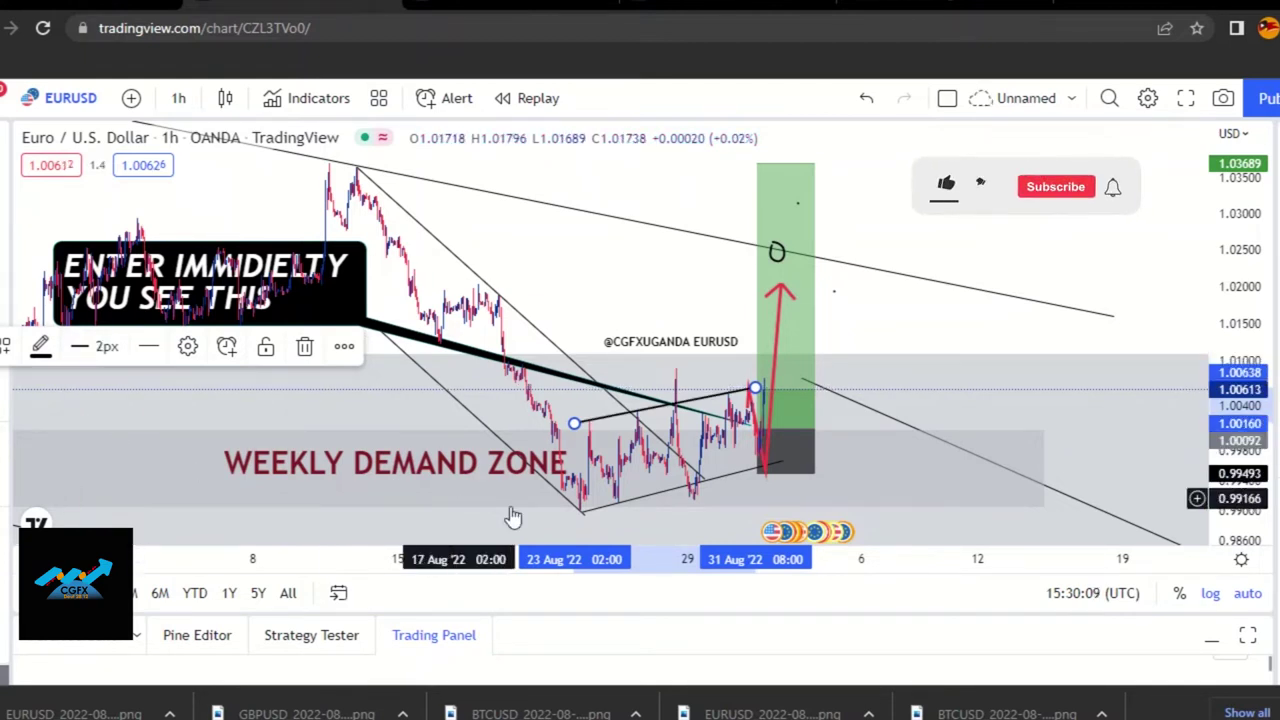
pyautogui.click(737, 472)
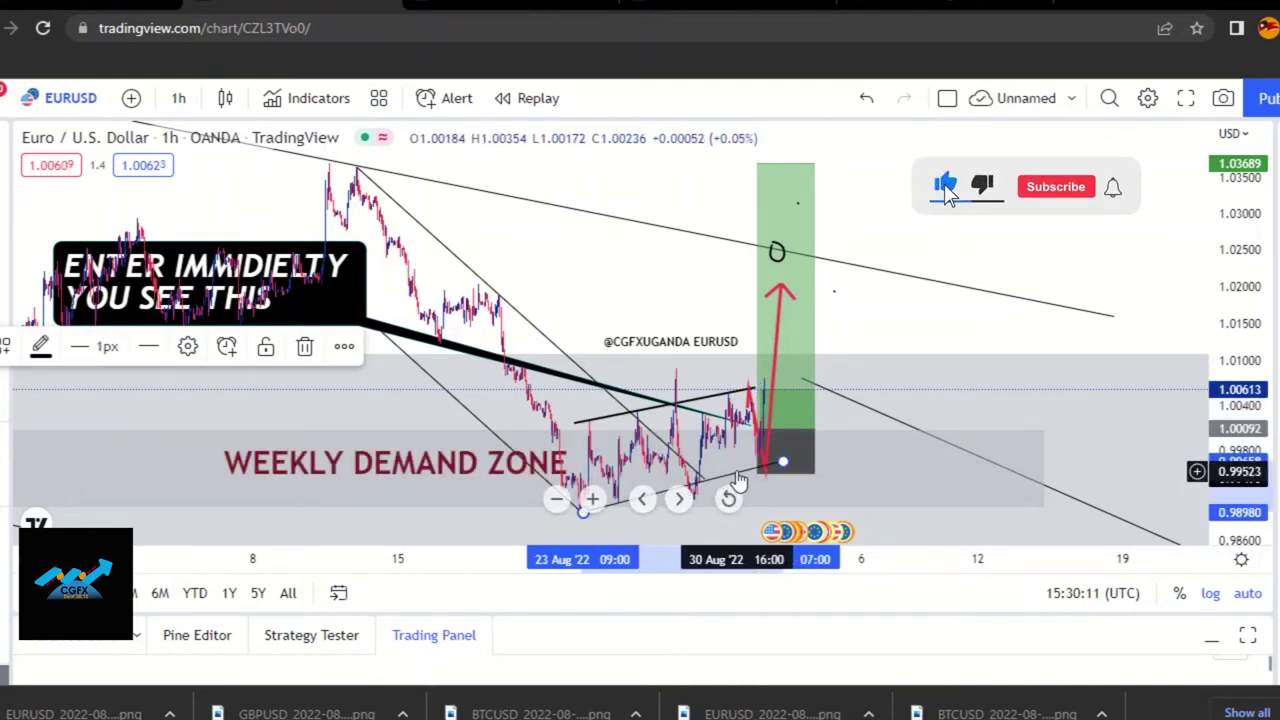
pyautogui.click(80, 350)
pyautogui.click(100, 424)
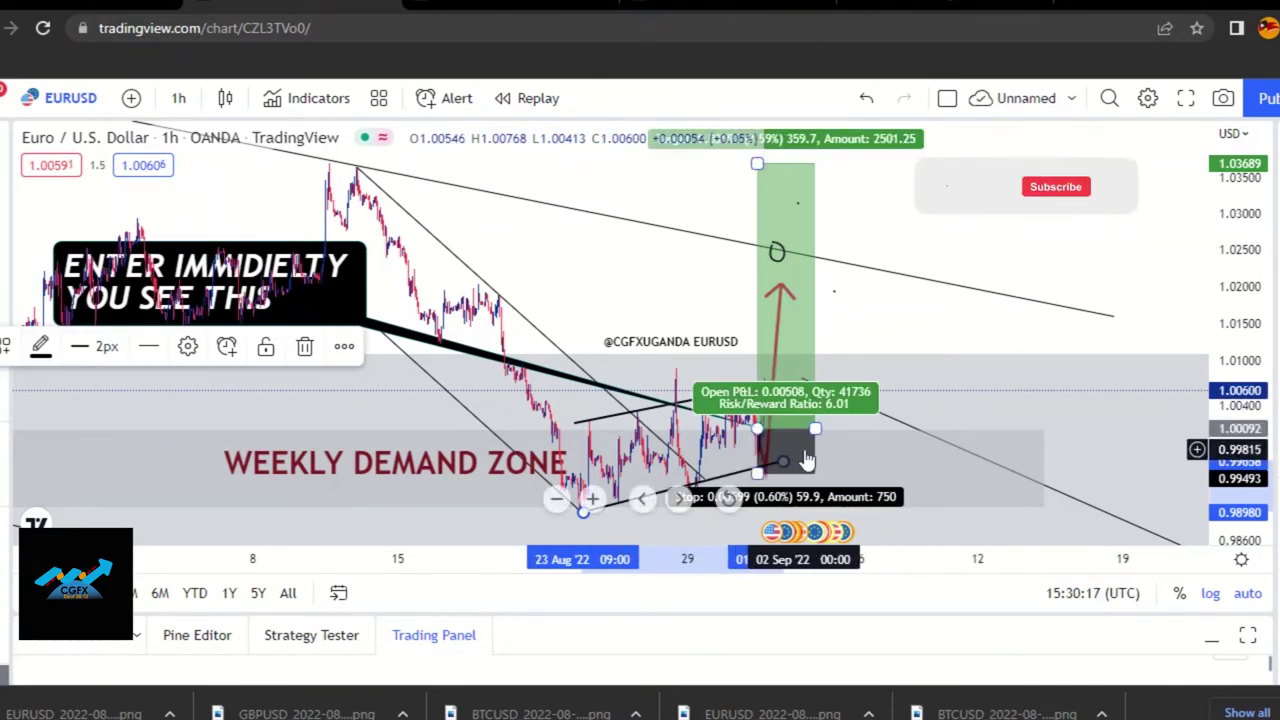
# Draw a freehand loop around the 26 August spike high that pokes above the rising channel.
pyautogui.scroll(5, 943, 350)
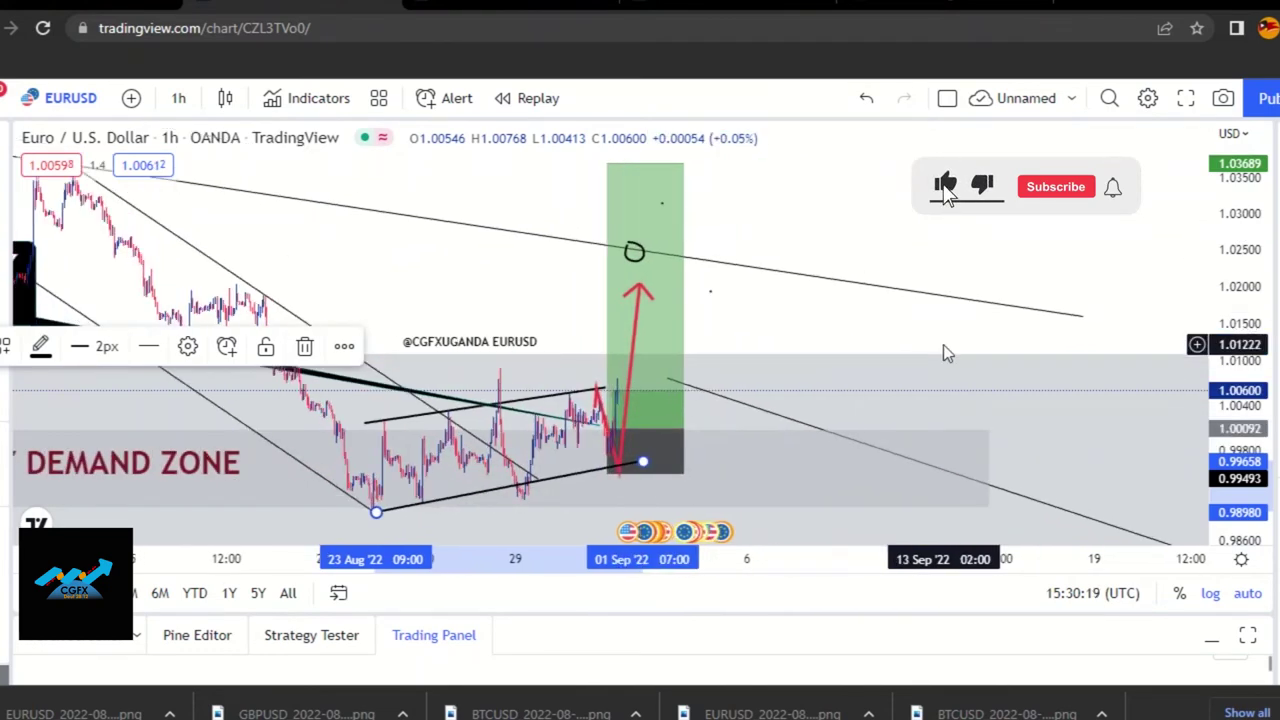
pyautogui.scroll(1, 640, 372)
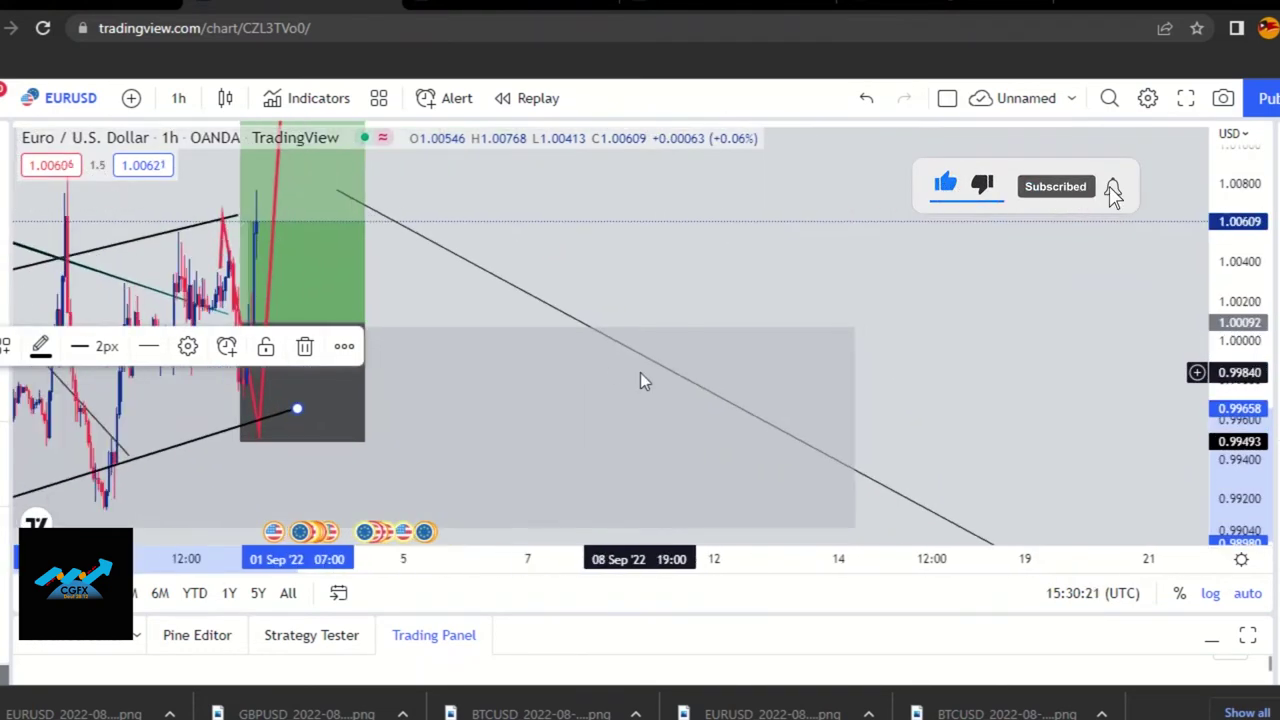
pyautogui.scroll(-3, 684, 377)
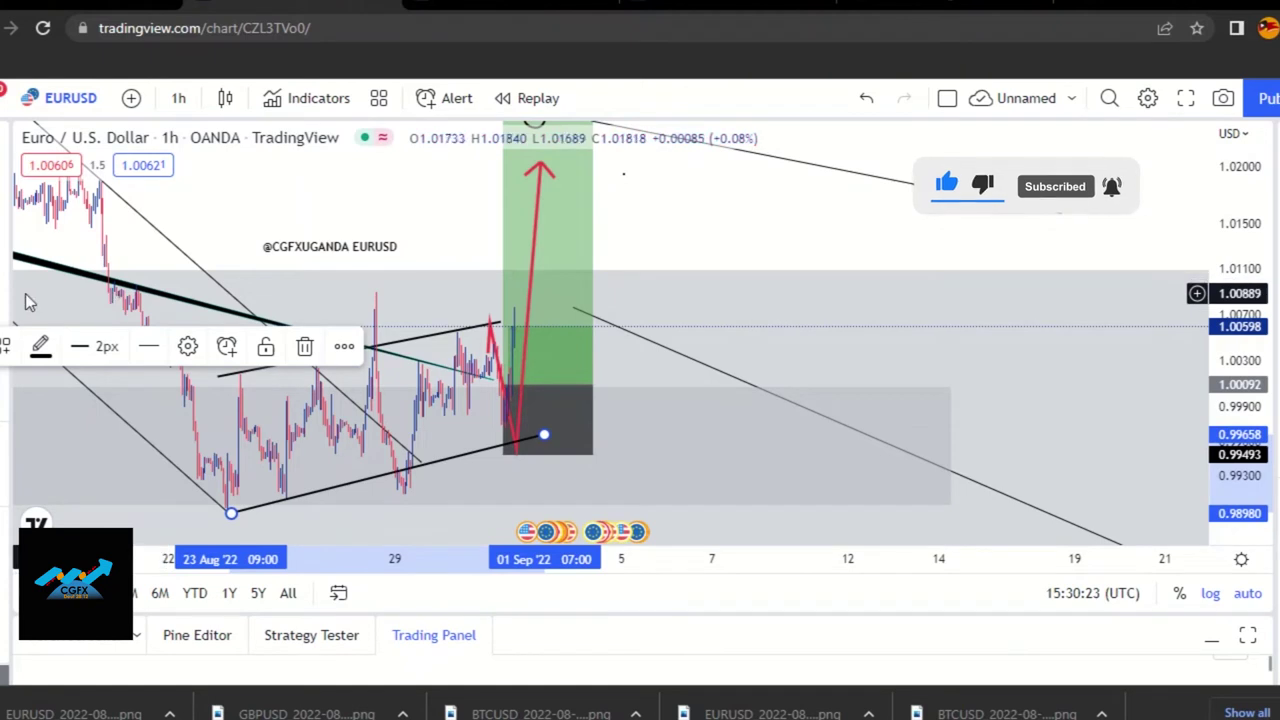
pyautogui.click(344, 290)
pyautogui.moveTo(372, 293); pyautogui.dragTo(378, 291)
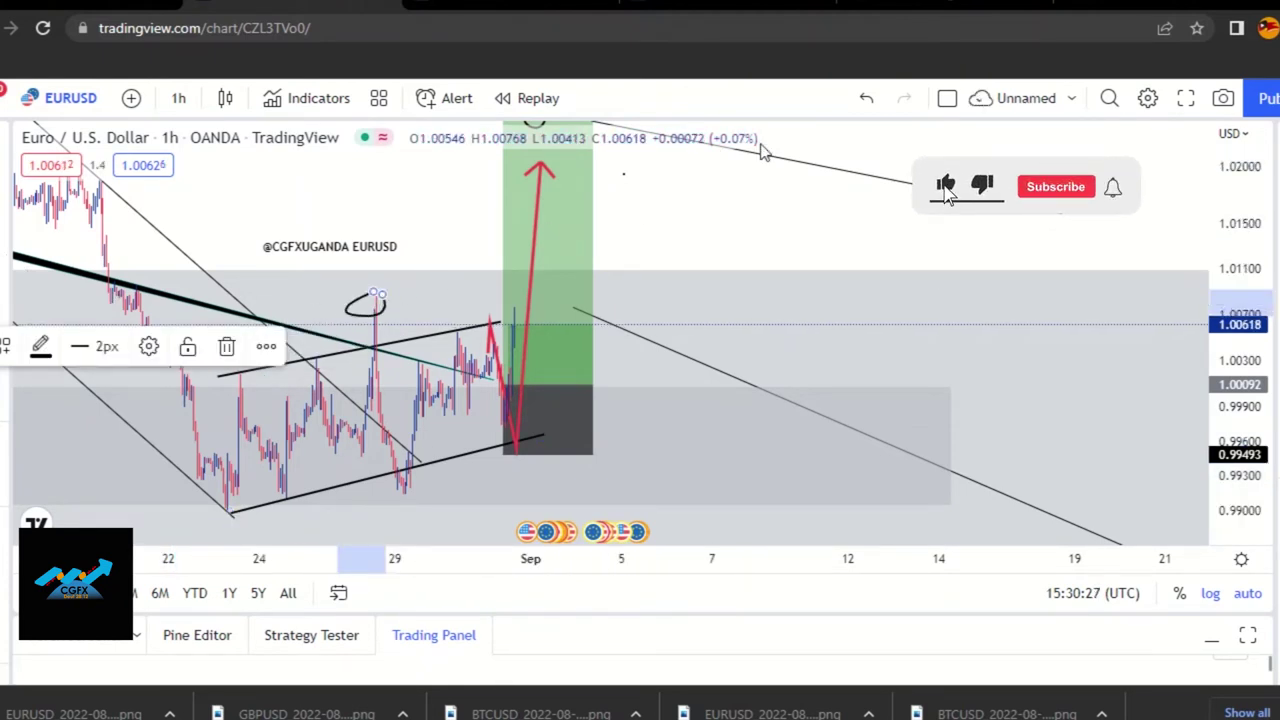
pyautogui.scroll(-2, 793, 249)
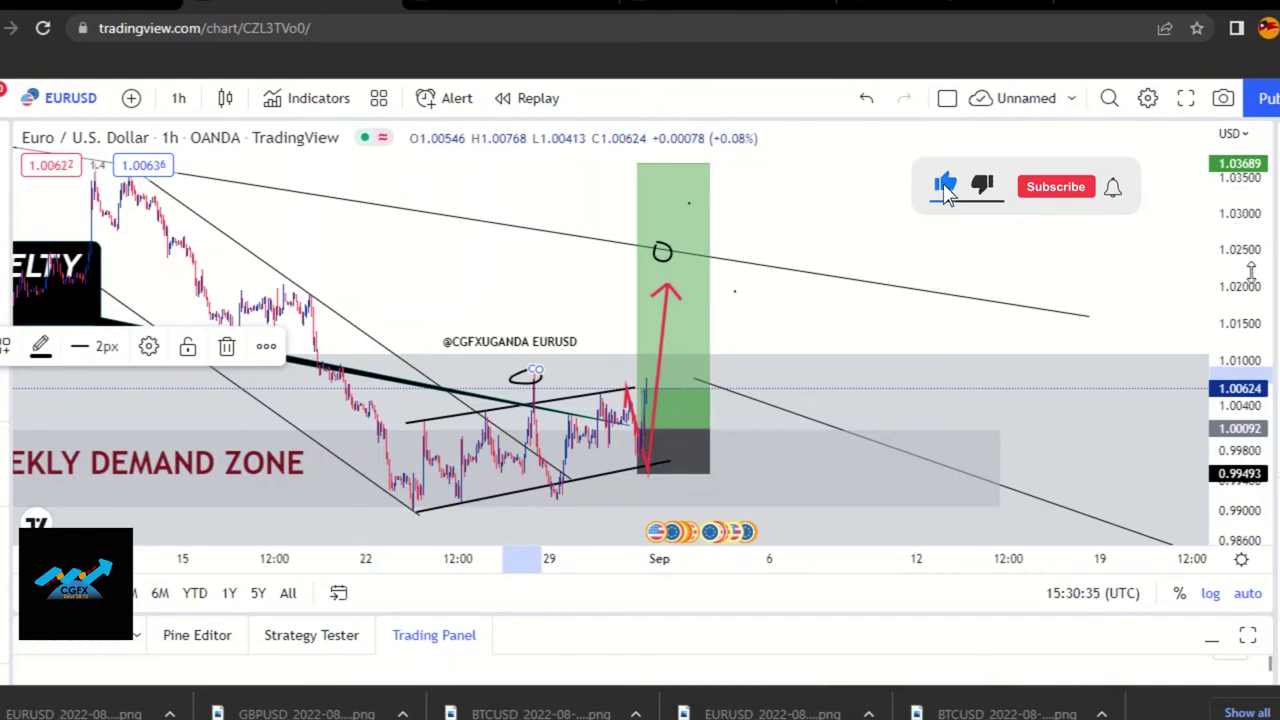
pyautogui.moveTo(1250, 271); pyautogui.dragTo(1250, 256)
pyautogui.moveTo(923, 174); pyautogui.dragTo(944, 323)
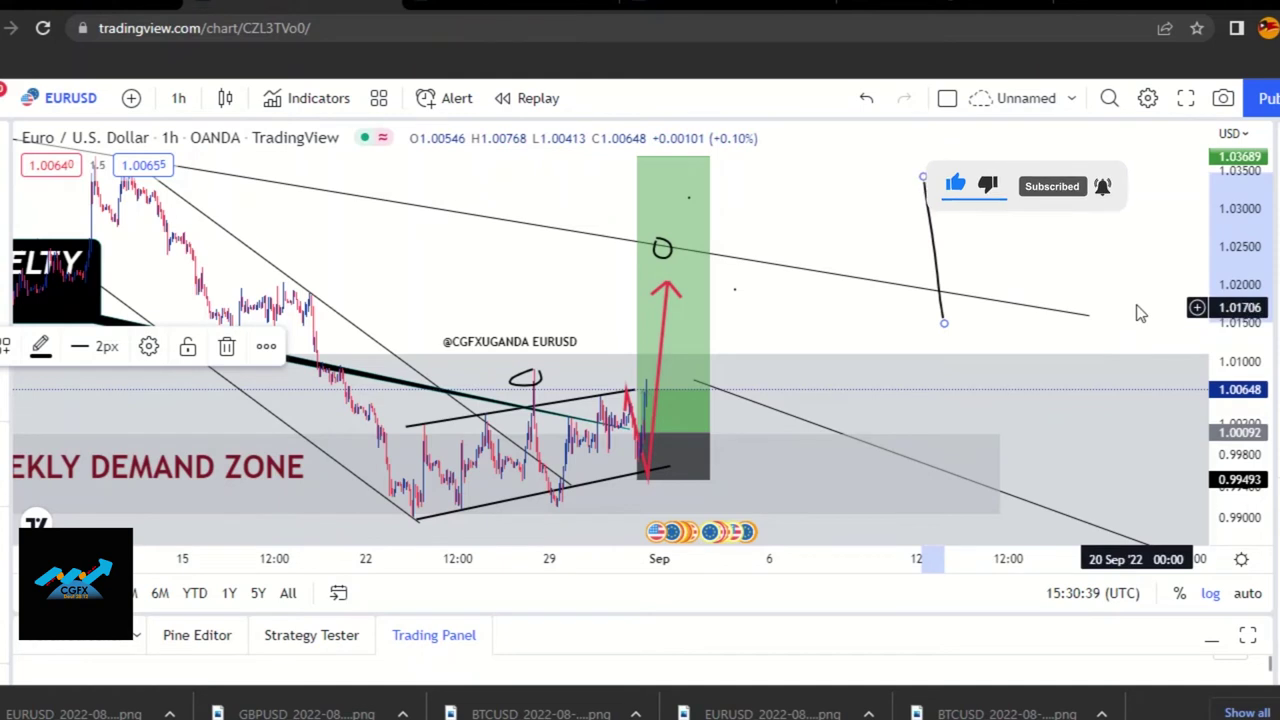
pyautogui.press('Delete')
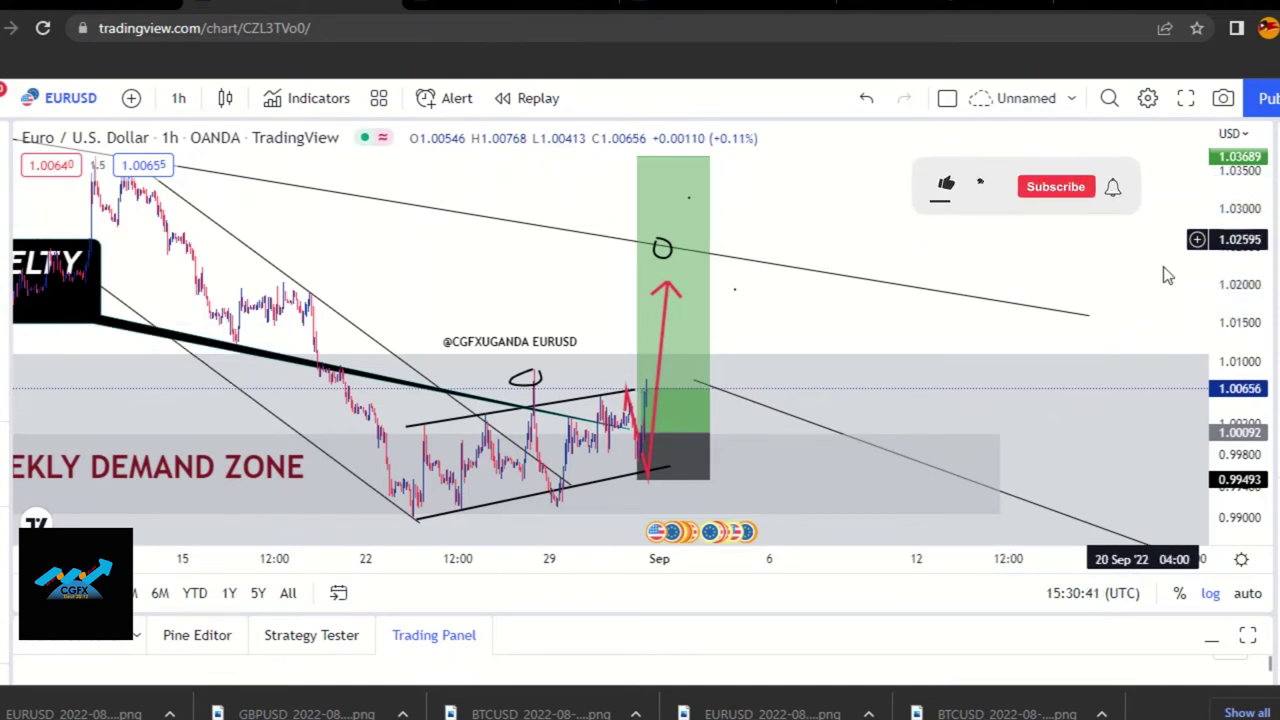
# Examine the long descending trendlines above and below price and where the projected move meets them.
pyautogui.scroll(1, 1234, 306)
pyautogui.moveTo(990, 236); pyautogui.dragTo(1031, 491)
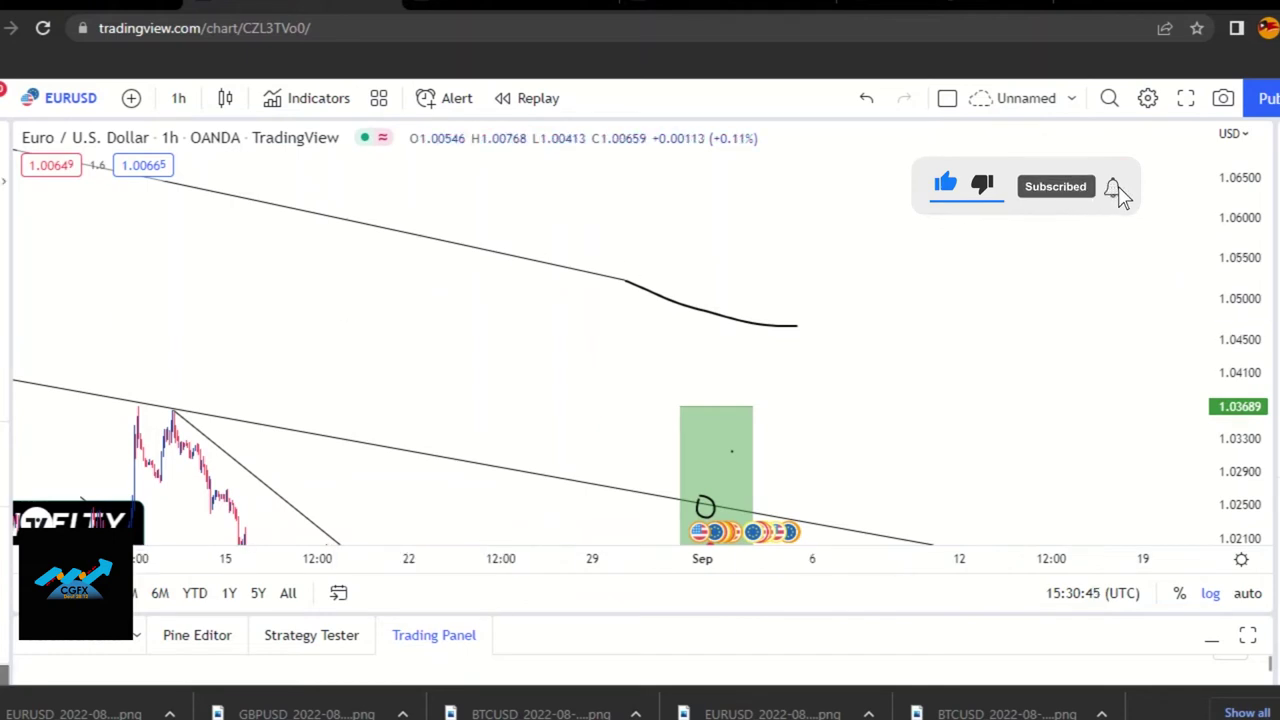
pyautogui.scroll(-4, 484, 353)
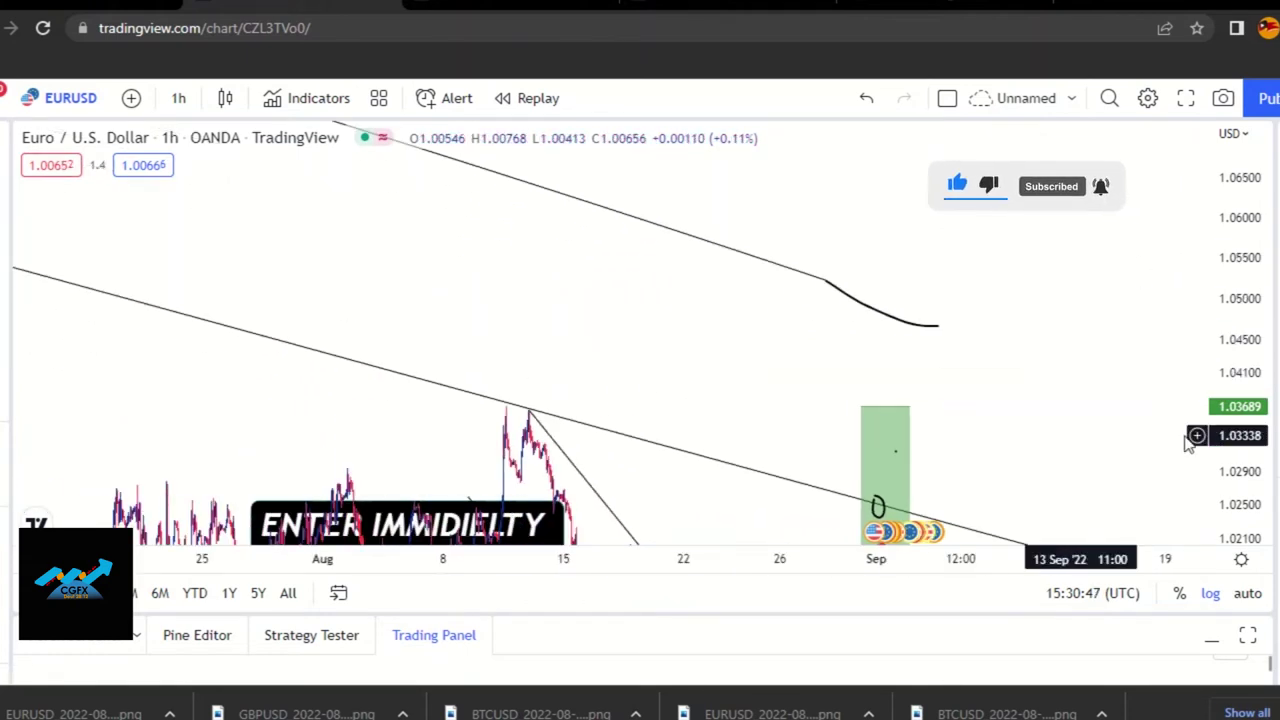
pyautogui.moveTo(1243, 400); pyautogui.dragTo(1237, 440)
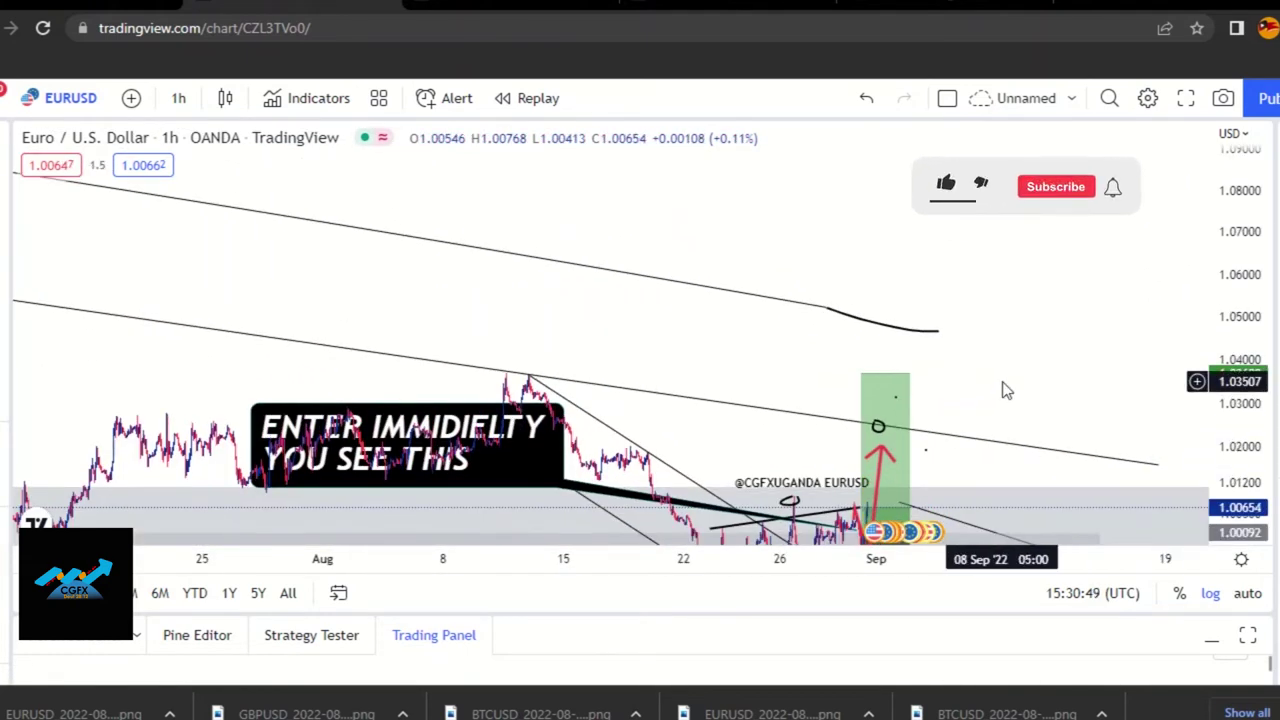
pyautogui.scroll(2, 1000, 388)
pyautogui.moveTo(965, 314); pyautogui.dragTo(963, 131)
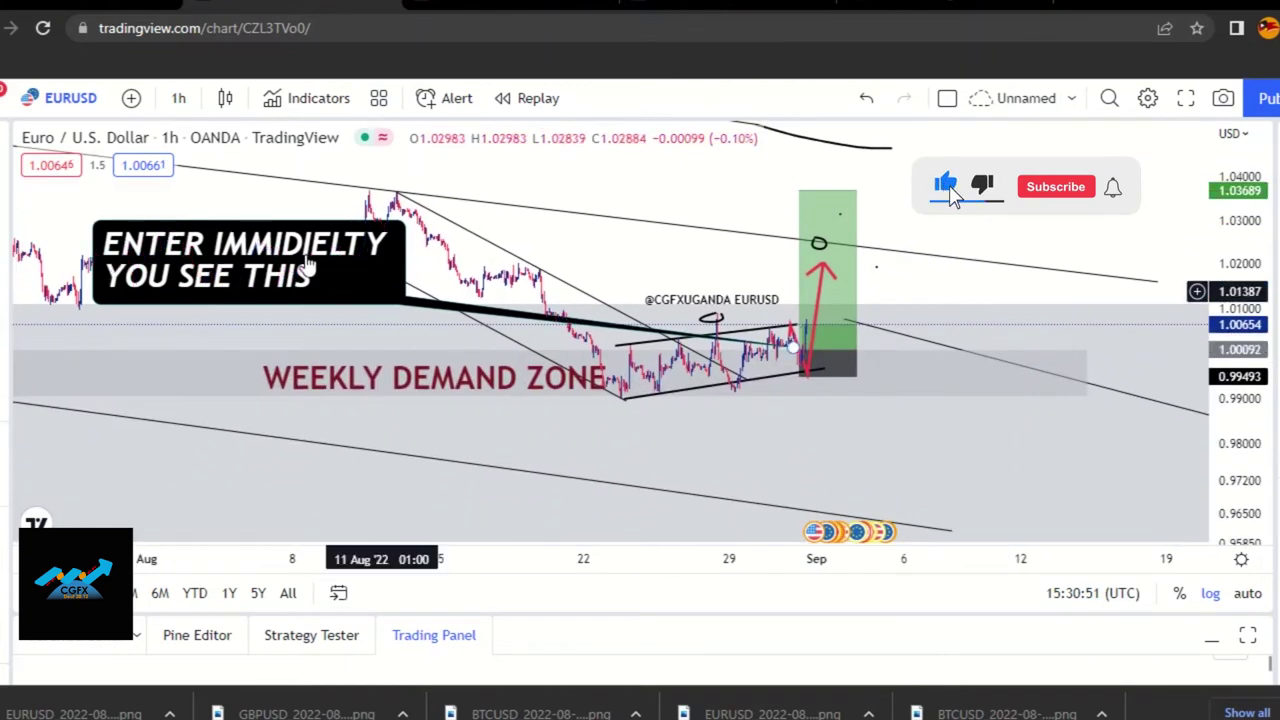
pyautogui.scroll(1, 952, 415)
pyautogui.scroll(3, 917, 406)
pyautogui.scroll(-2, 917, 406)
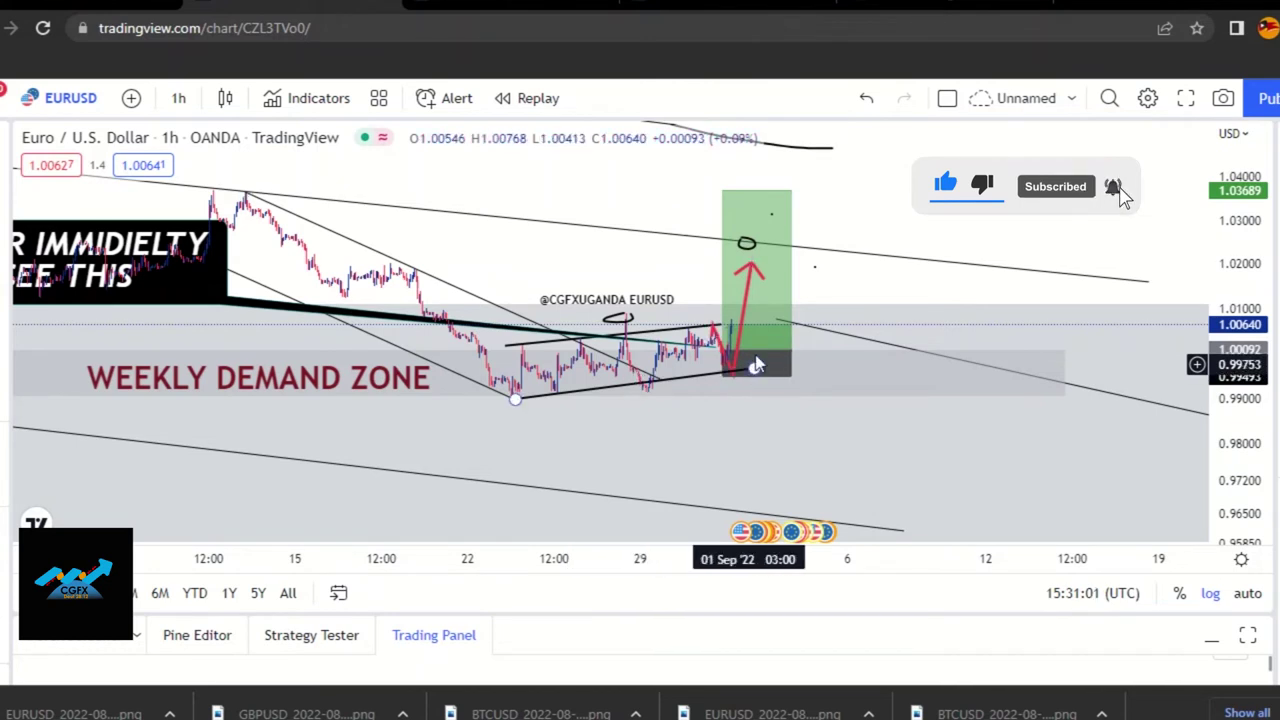
# Examine the weekly demand zone rectangle, the rising channel and the long position's entry area.
pyautogui.click(1061, 371)
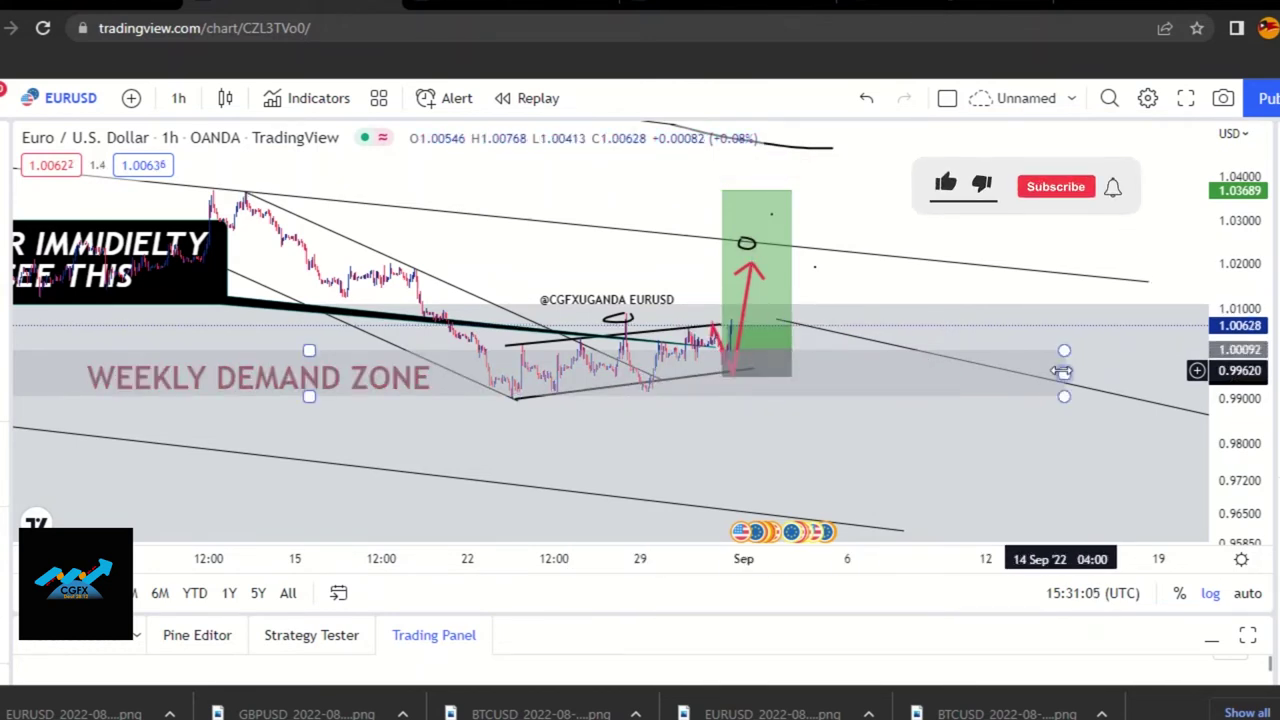
pyautogui.click(596, 428)
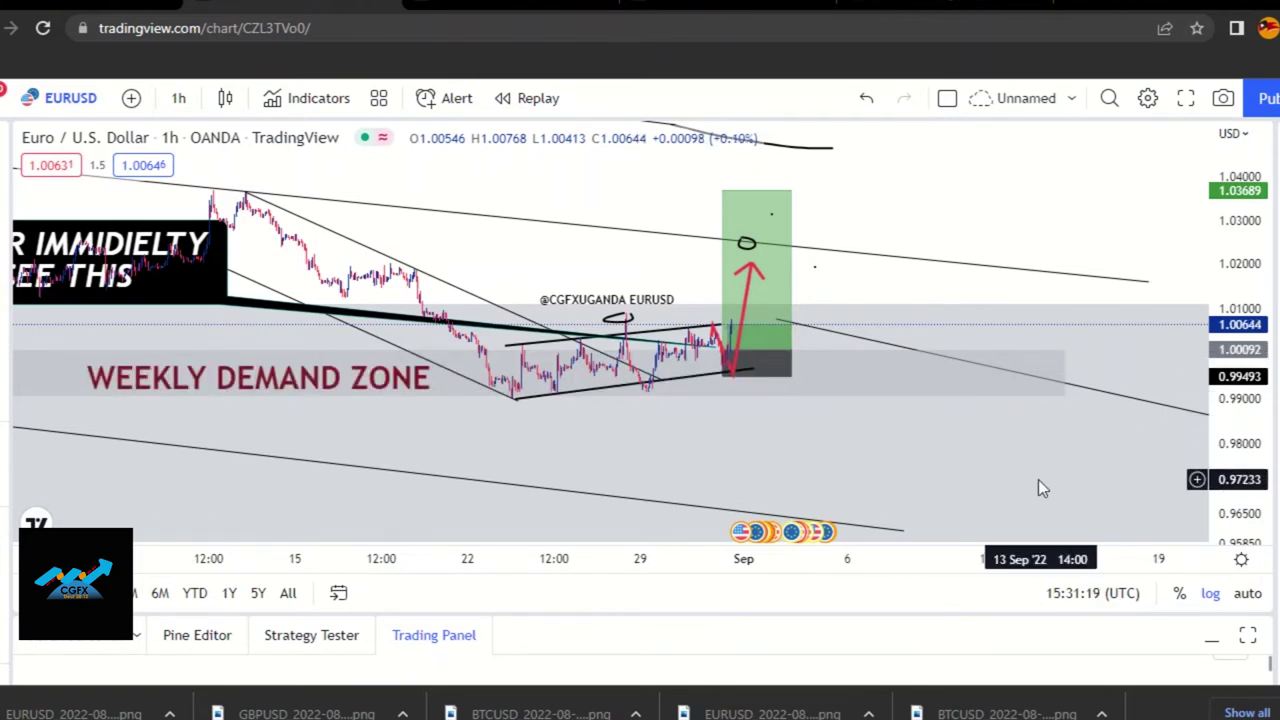
pyautogui.moveTo(1240, 508); pyautogui.dragTo(1240, 456)
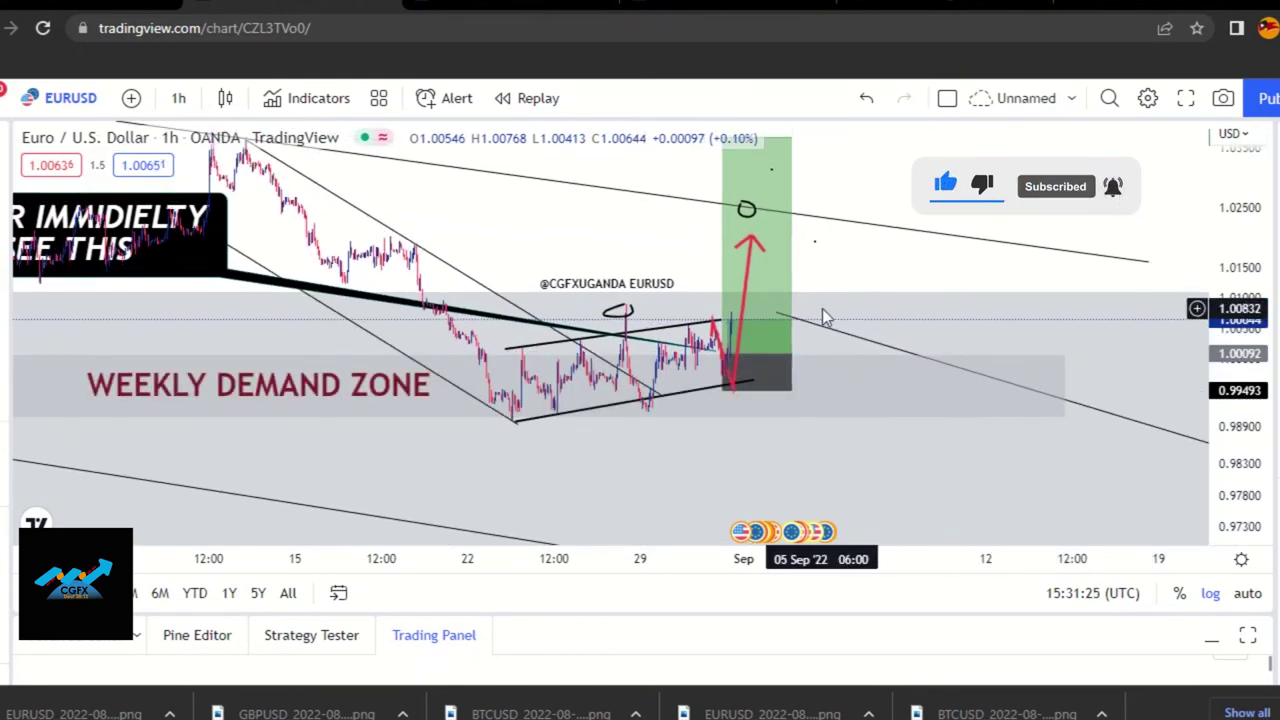
pyautogui.scroll(2, 856, 355)
pyautogui.scroll(4, 856, 347)
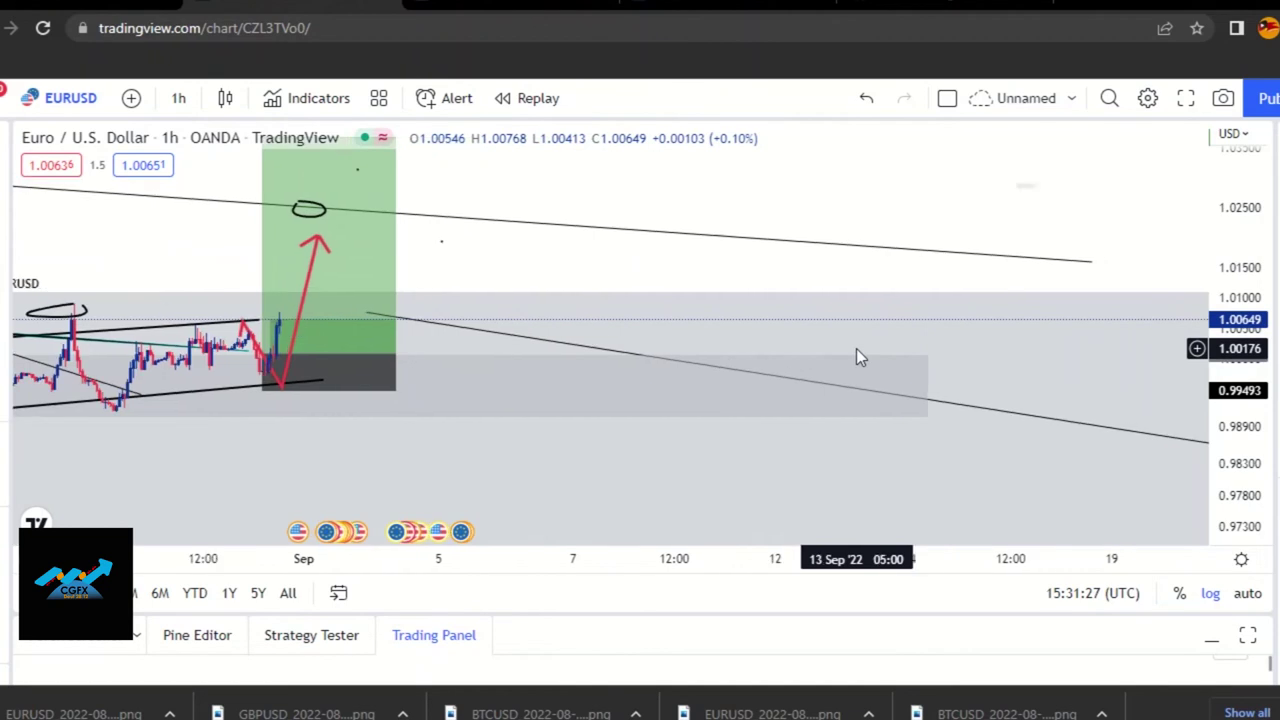
pyautogui.scroll(-1, 397, 369)
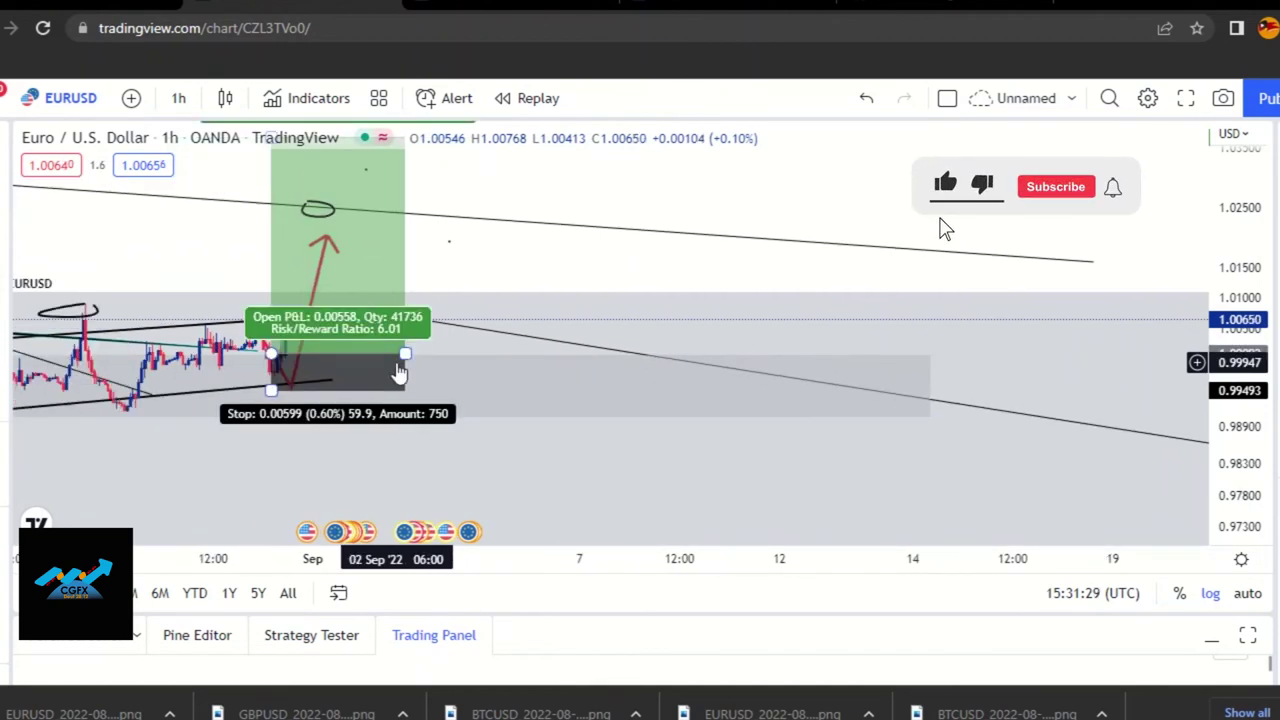
pyautogui.moveTo(477, 263); pyautogui.dragTo(961, 255)
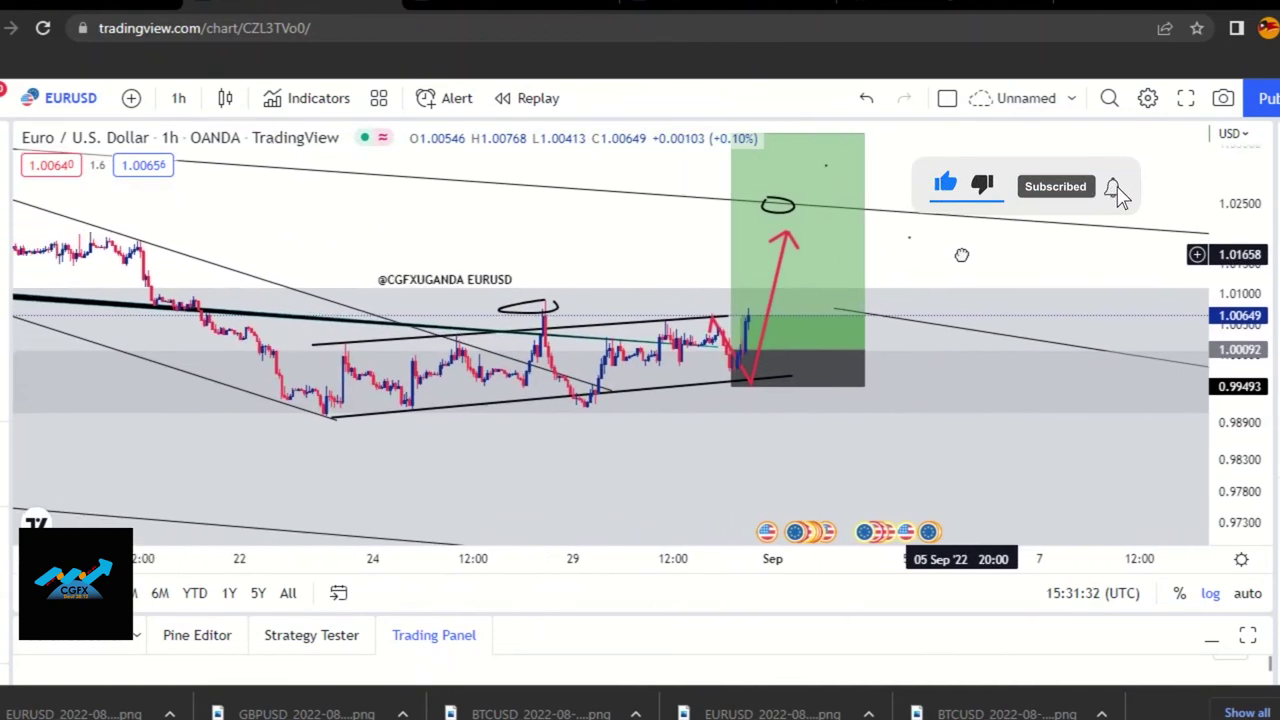
# Switch the chart to the 15 minutes timeframe and auto-fit the price scale.
pyautogui.click(178, 98)
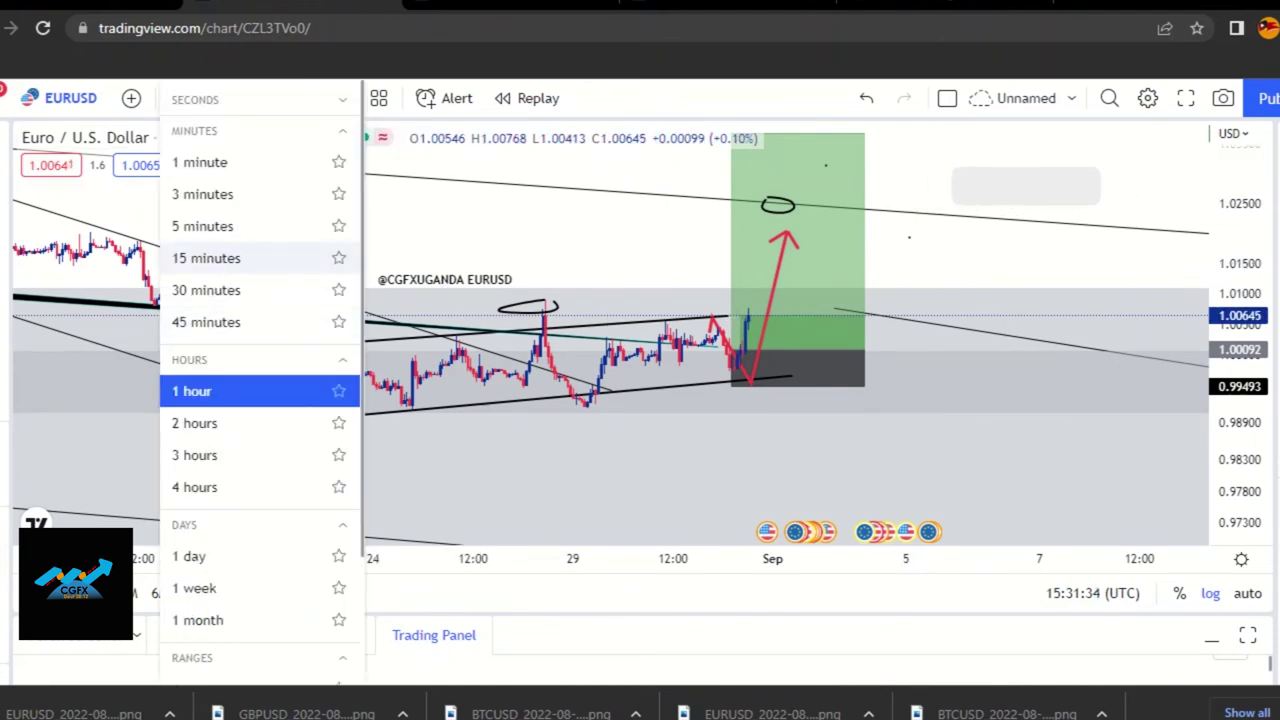
pyautogui.click(205, 262)
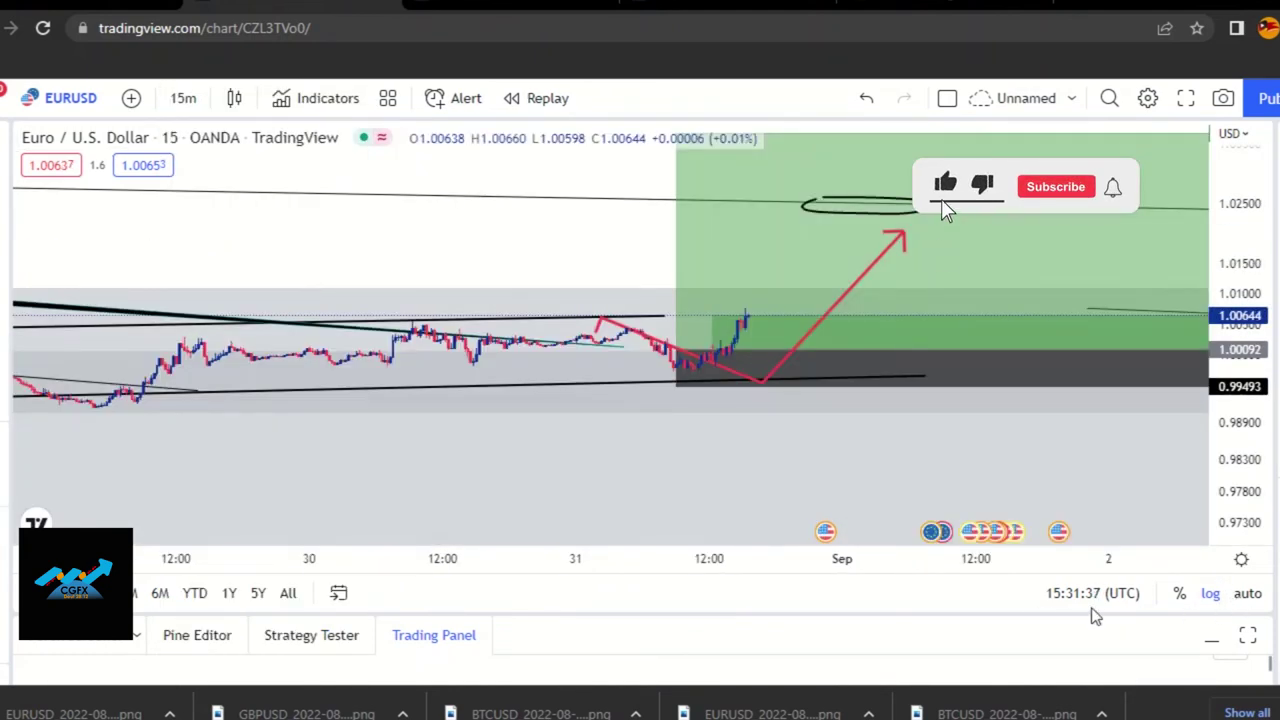
pyautogui.click(1253, 597)
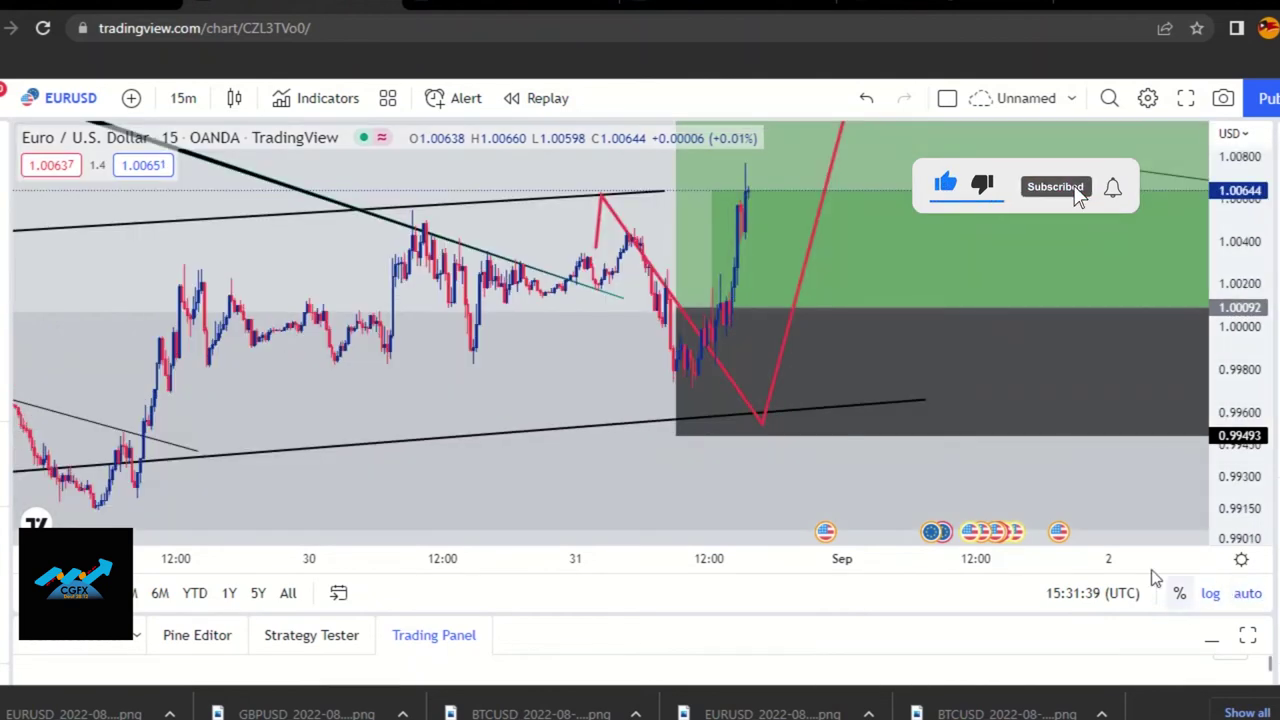
# Draw freehand horizontal lines from the 30 August high at about 1.0054 and the 26 August high at about 1.0089 towards the current price.
pyautogui.scroll(-1, 709, 327)
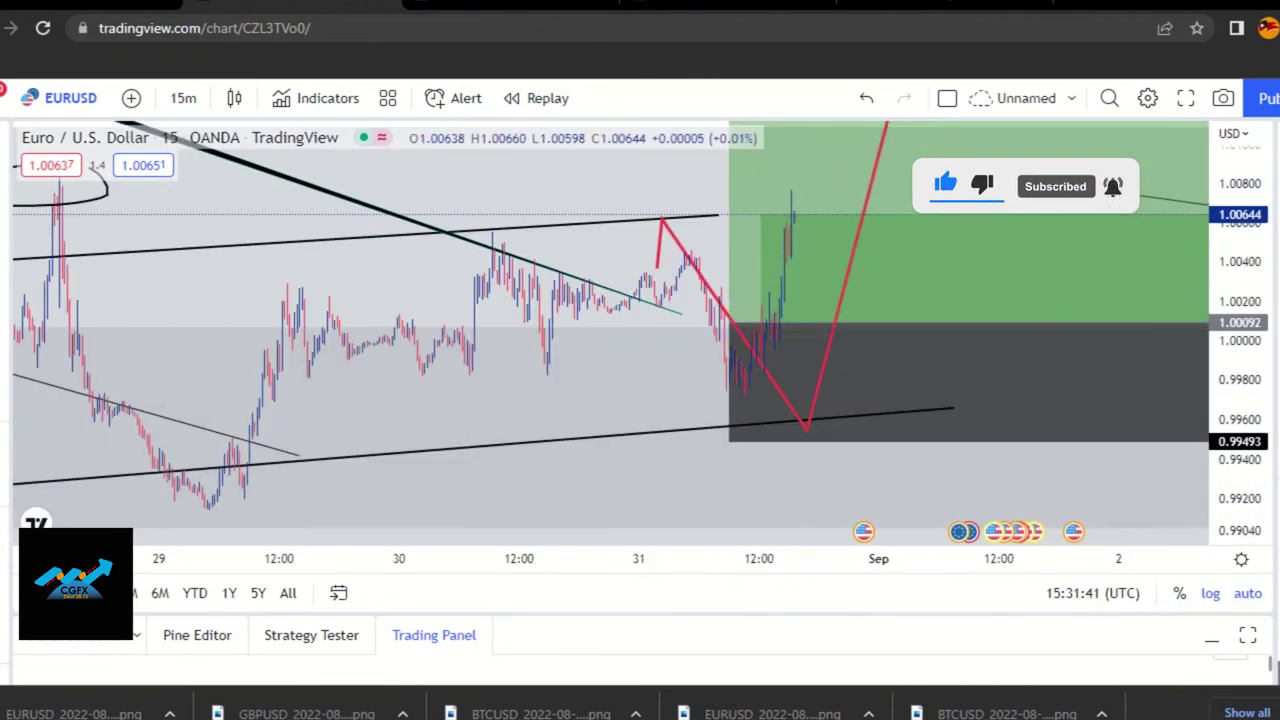
pyautogui.moveTo(1266, 308); pyautogui.dragTo(1238, 316)
pyautogui.moveTo(628, 213); pyautogui.dragTo(600, 336)
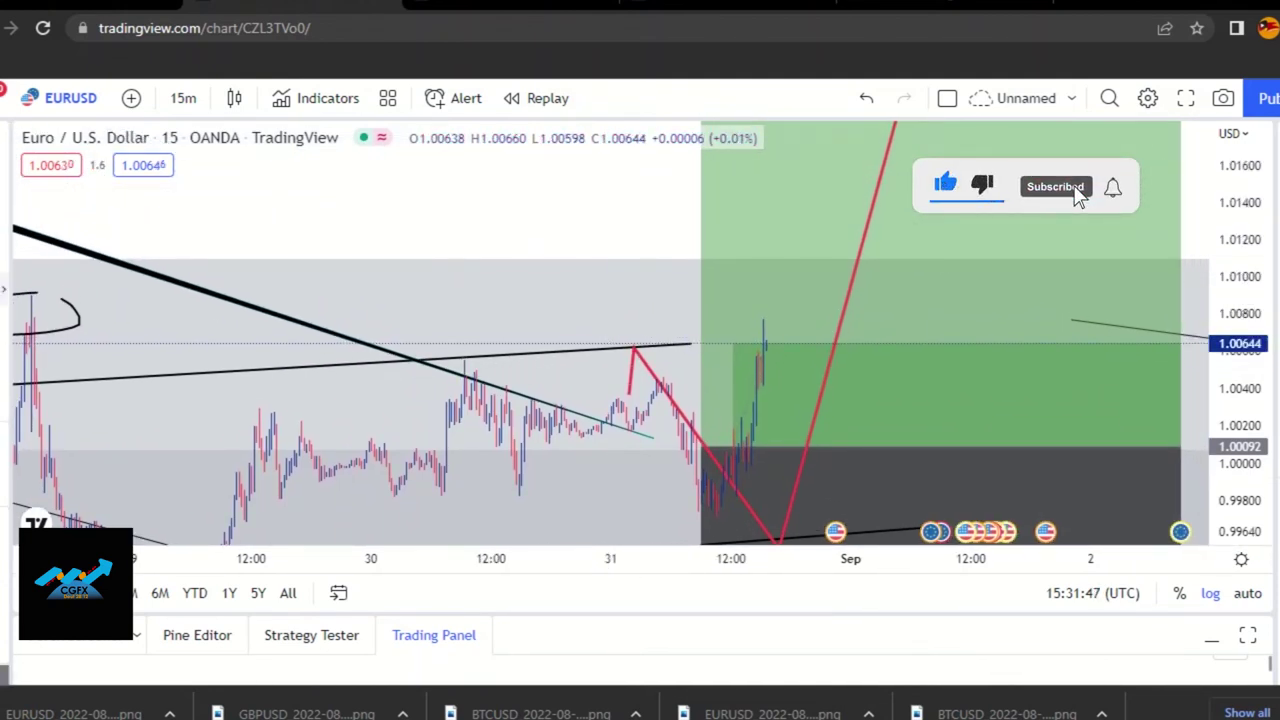
pyautogui.moveTo(464, 362)
pyautogui.mouseDown()
pyautogui.moveTo(776, 368)
pyautogui.moveTo(737, 367)
pyautogui.moveTo(763, 366)
pyautogui.mouseUp()
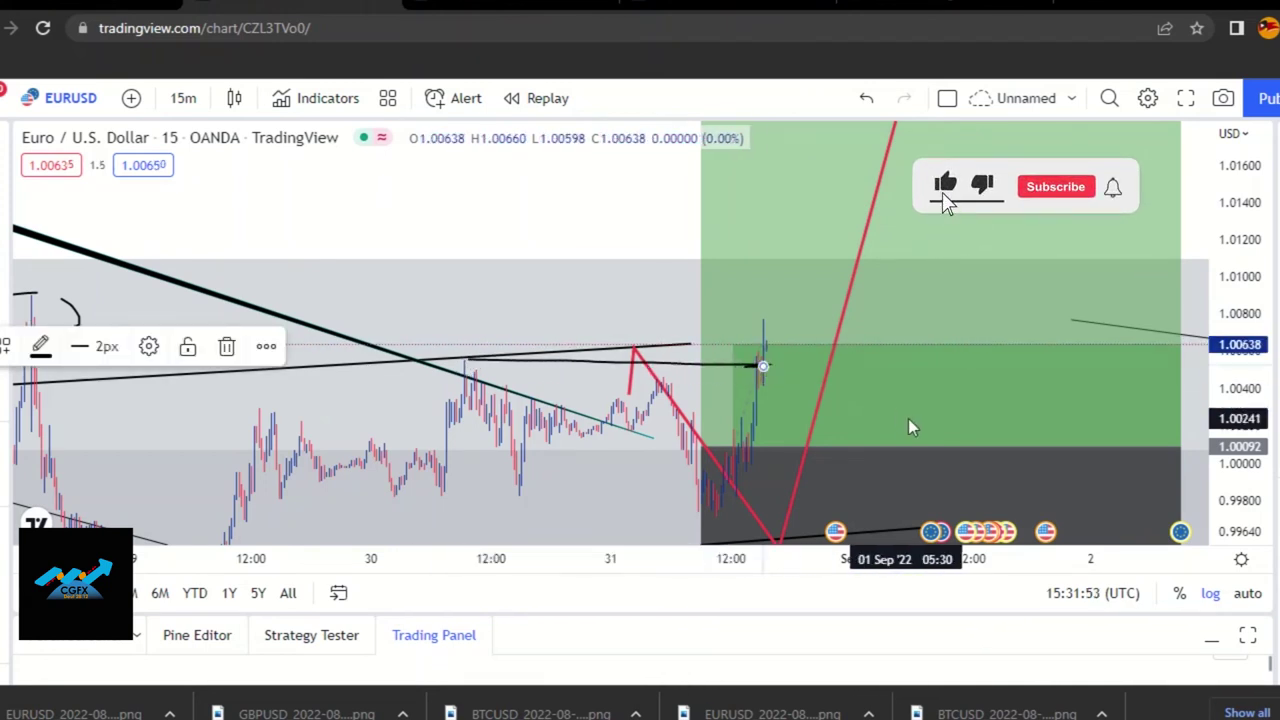
pyautogui.moveTo(31, 299); pyautogui.dragTo(726, 297)
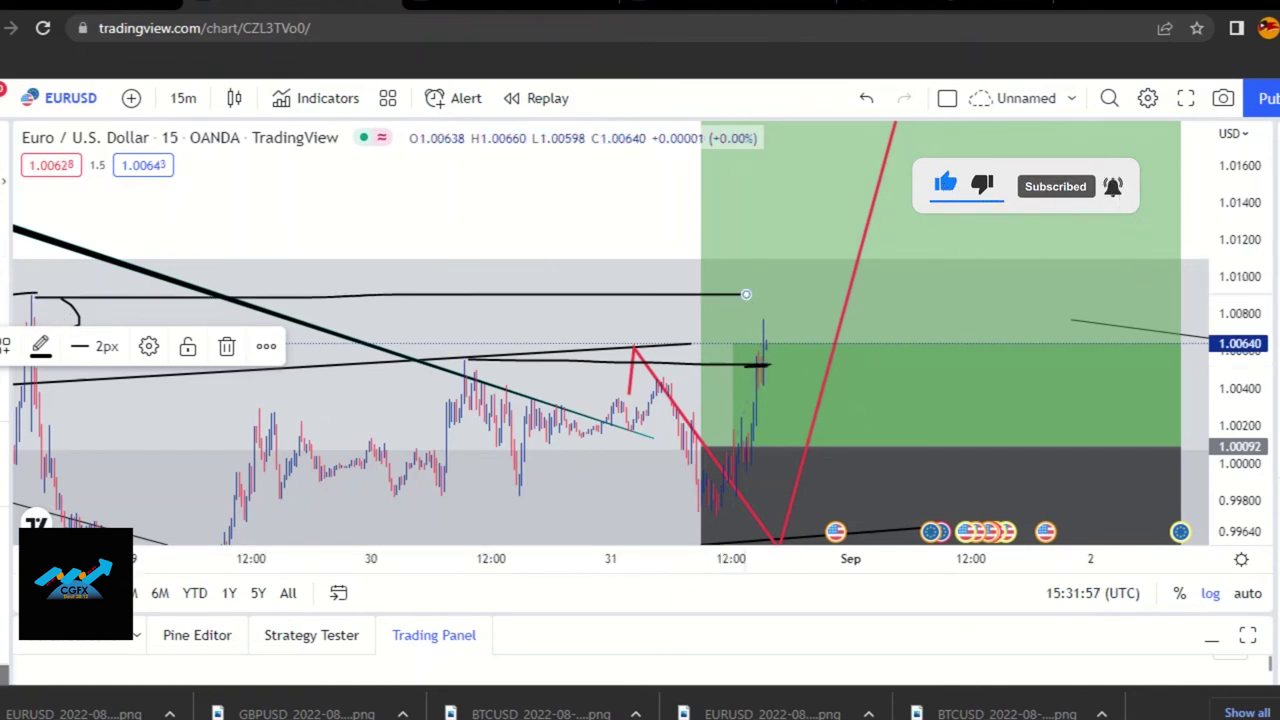
# Delete the freehand loop around the 26 August spike high.
pyautogui.moveTo(268, 240); pyautogui.dragTo(557, 268)
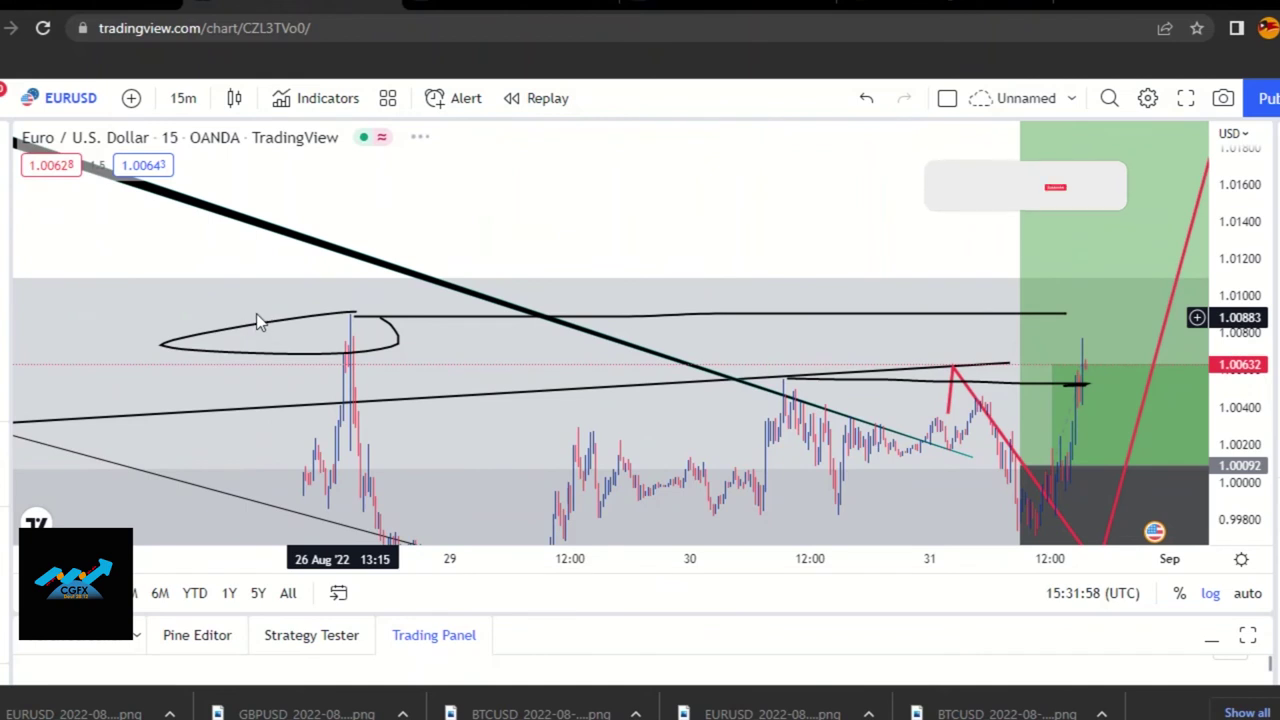
pyautogui.click(279, 331)
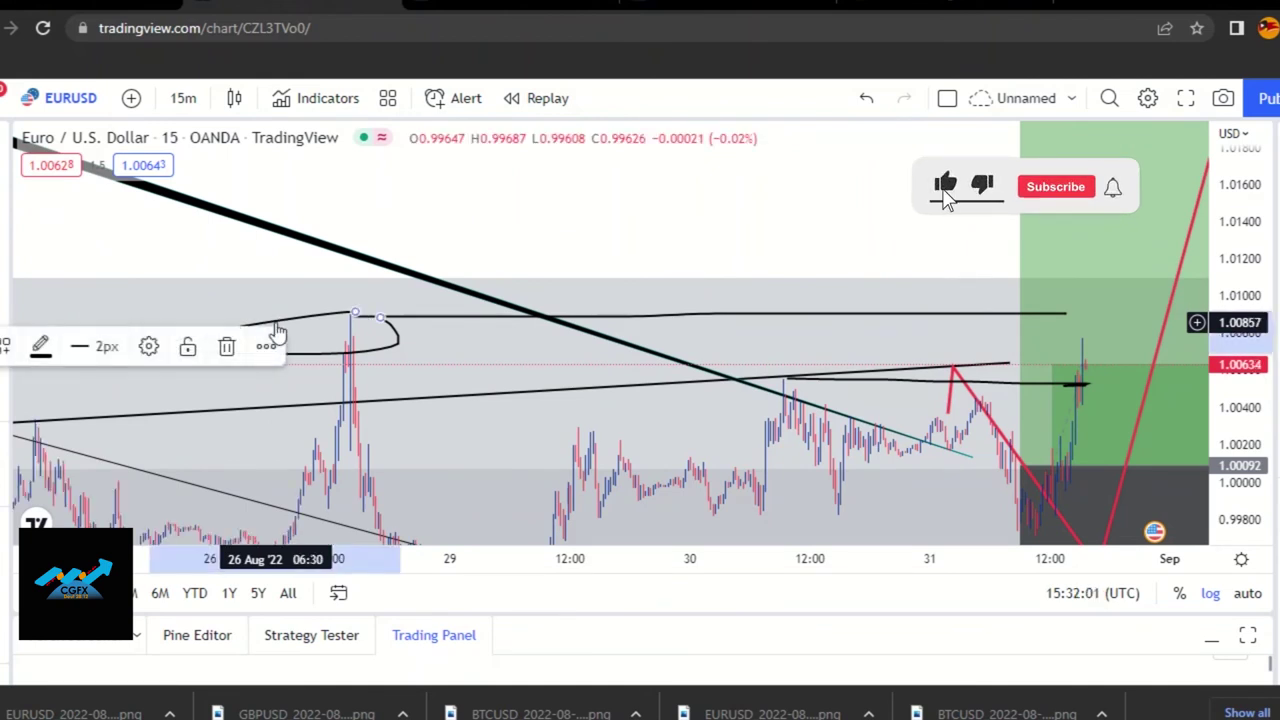
pyautogui.press('Delete')
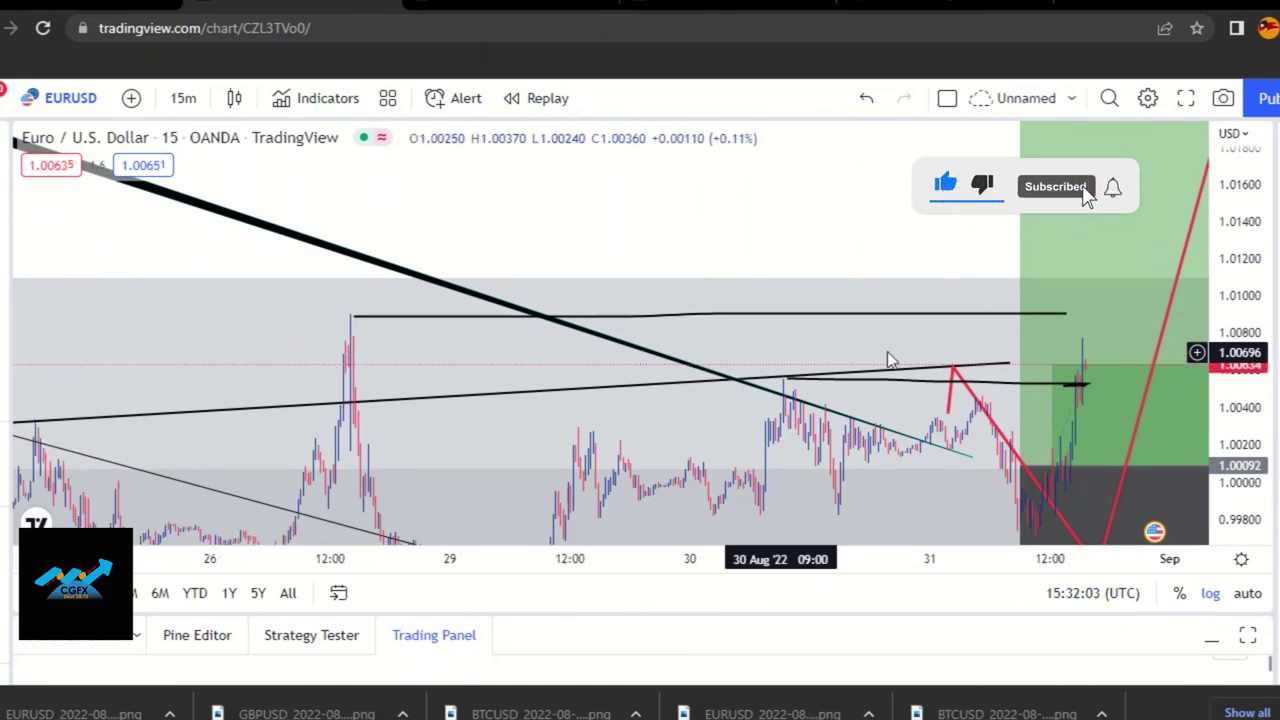
pyautogui.moveTo(872, 245); pyautogui.dragTo(537, 289)
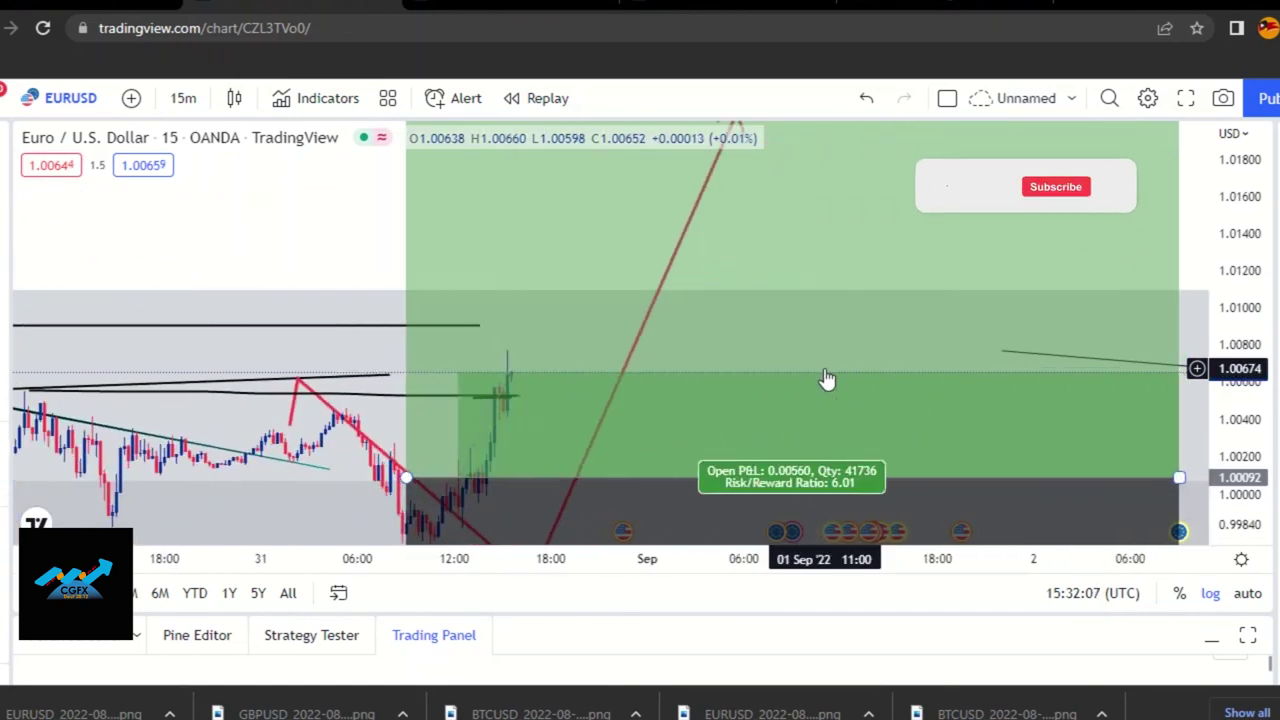
pyautogui.moveTo(297, 237); pyautogui.dragTo(577, 288)
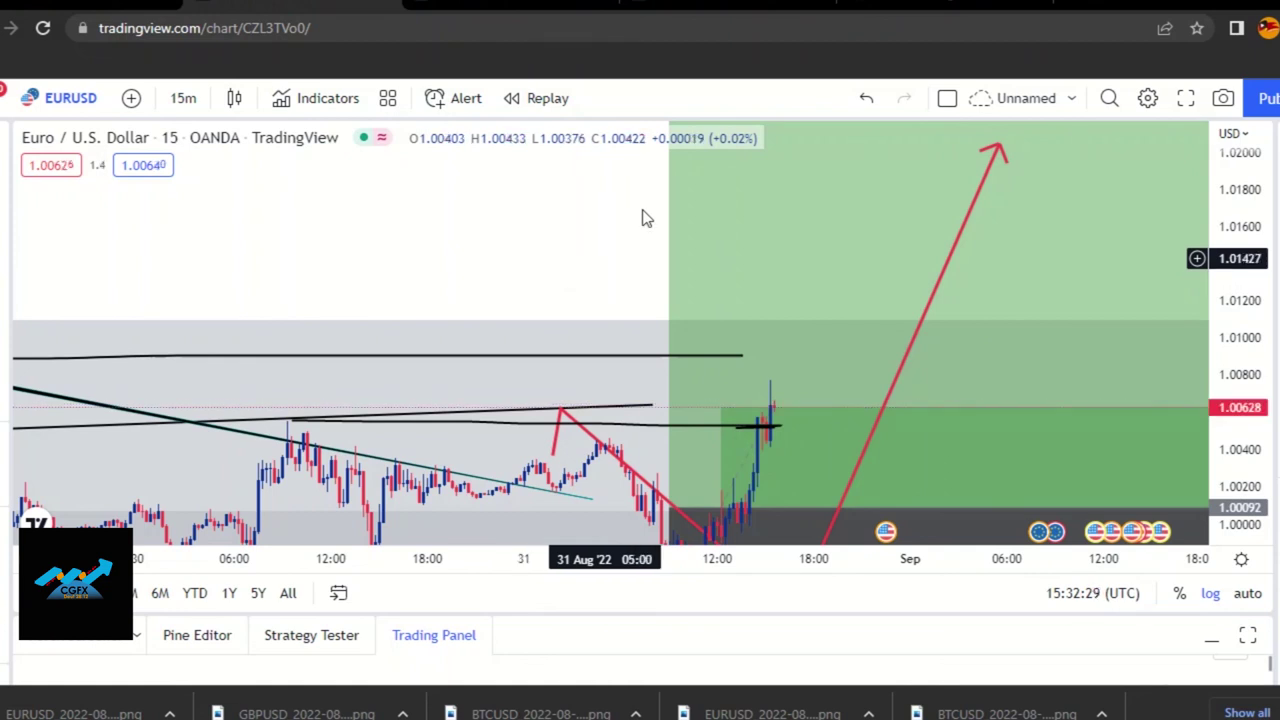
pyautogui.moveTo(467, 247); pyautogui.dragTo(383, 206)
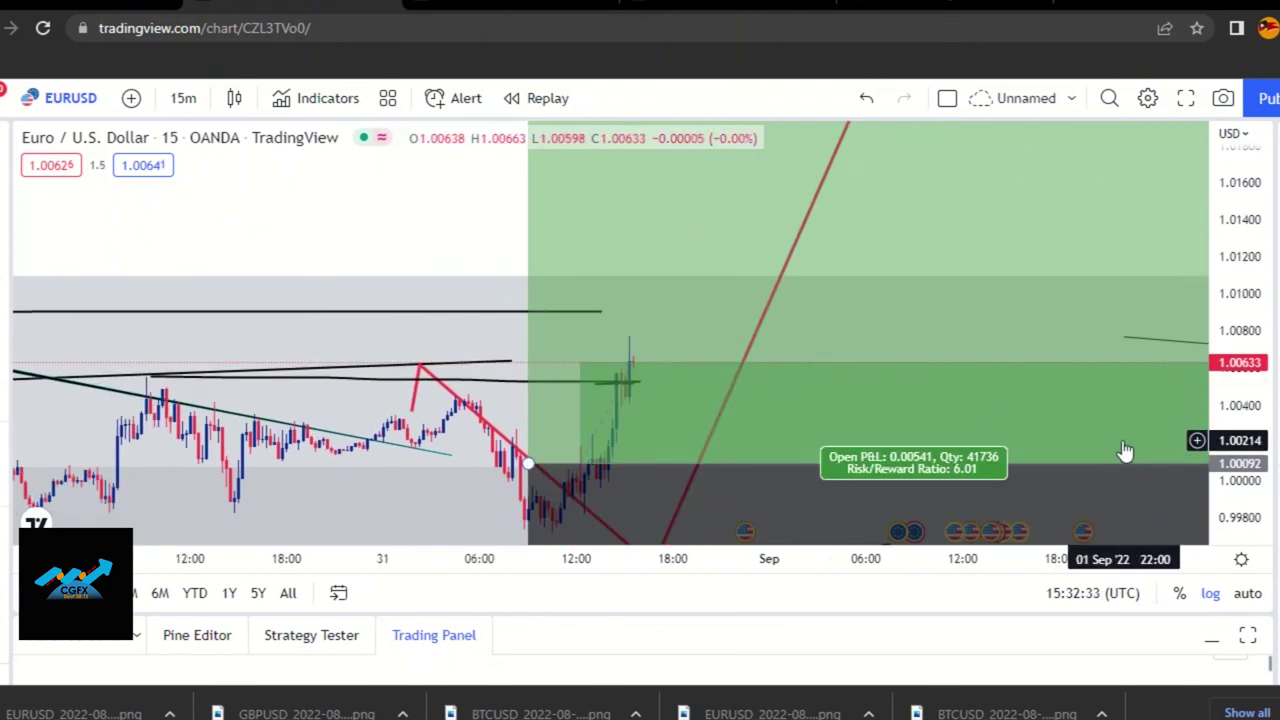